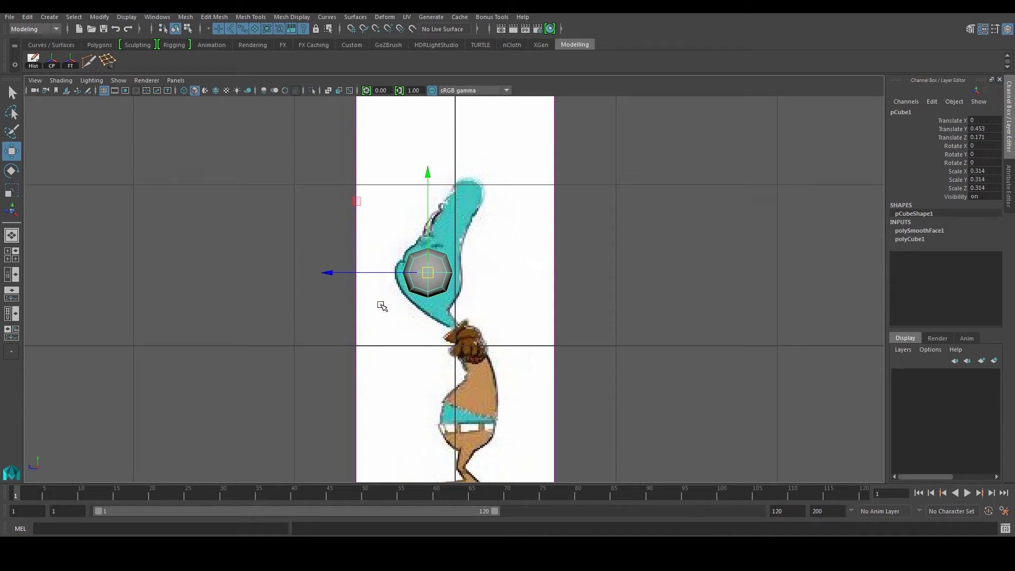
Scale the smoothed cube uniformly to 0.371 and move it over the turquoise shape, to Translate Y 0.429 and Translate Z 0.159
key(r)
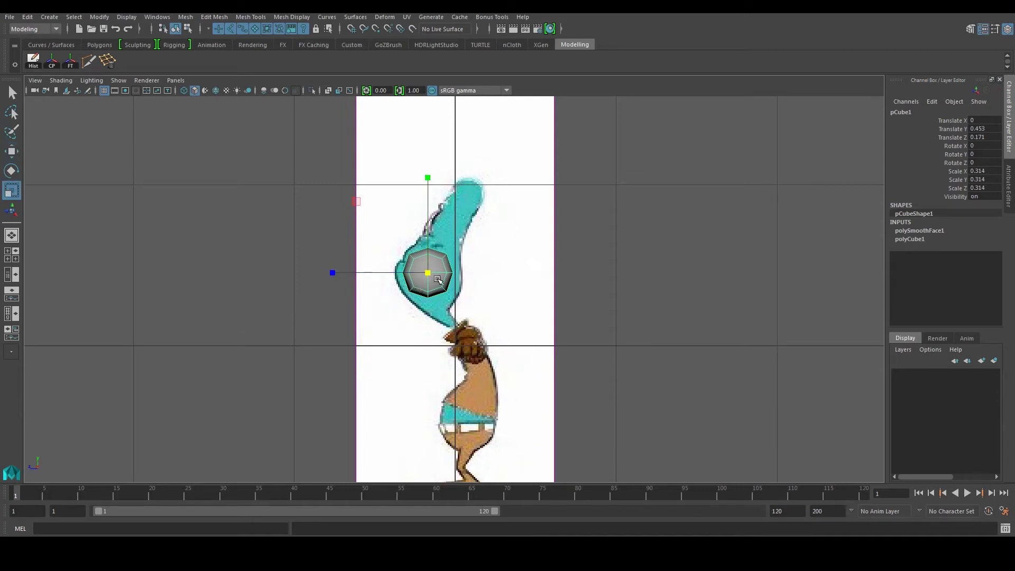
drag(428, 274, 436, 279)
key(w)
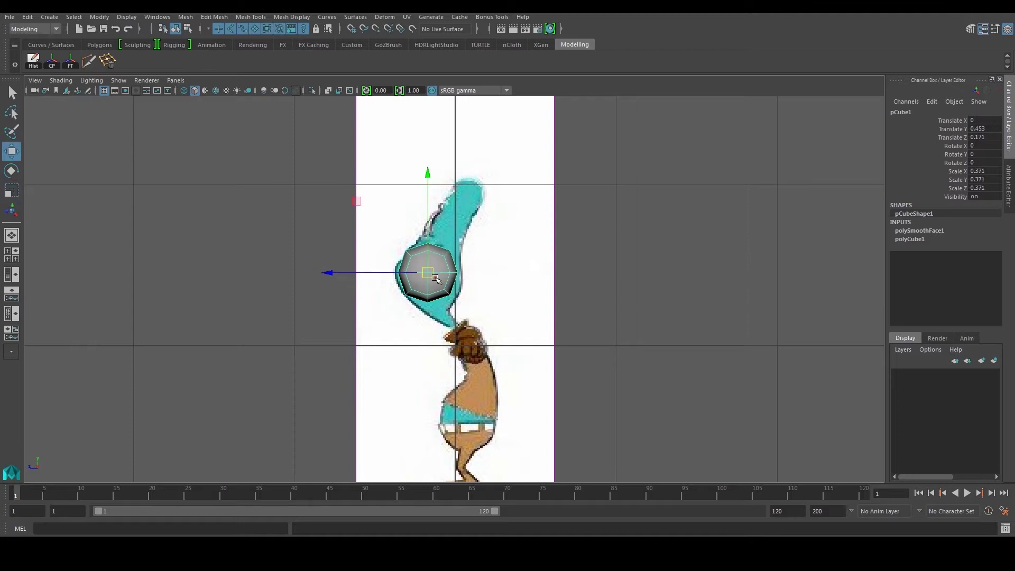
scroll(436, 279, up, 2)
scroll(435, 279, up, 4)
middle_drag(398, 284, 401, 289)
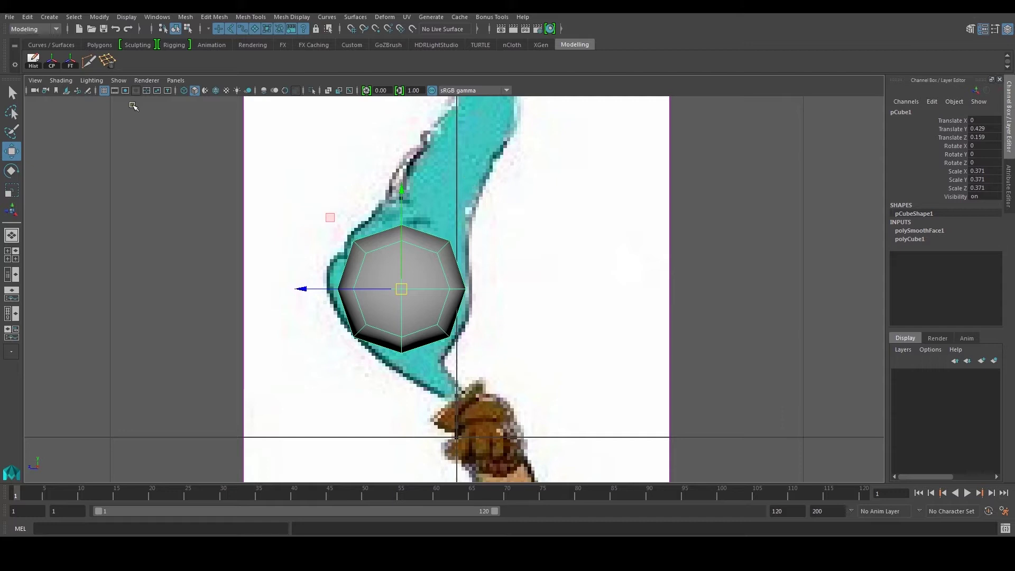
Turn on X-Ray shading in the side view so the reference image shows through the mesh
click(61, 80)
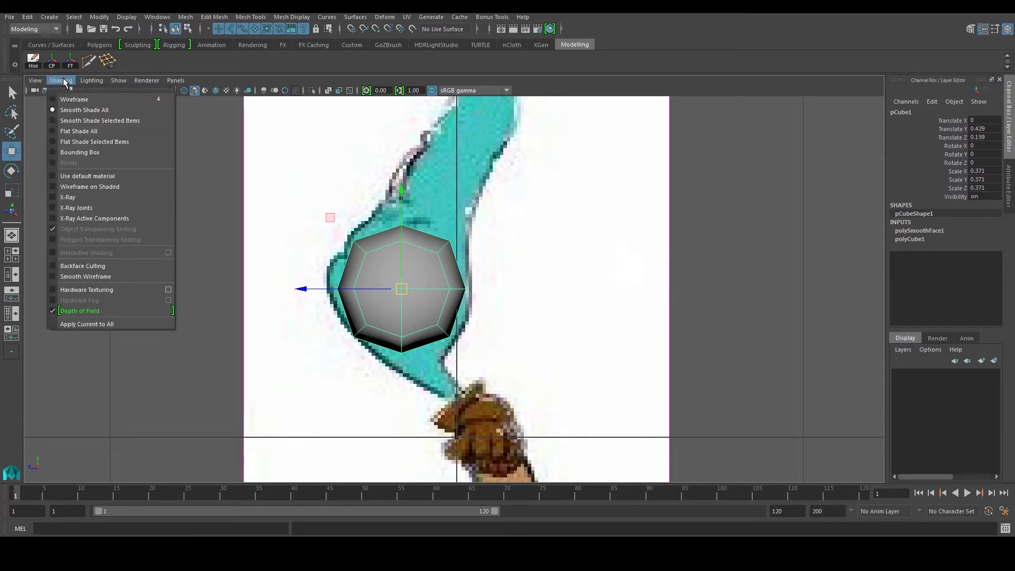
click(78, 197)
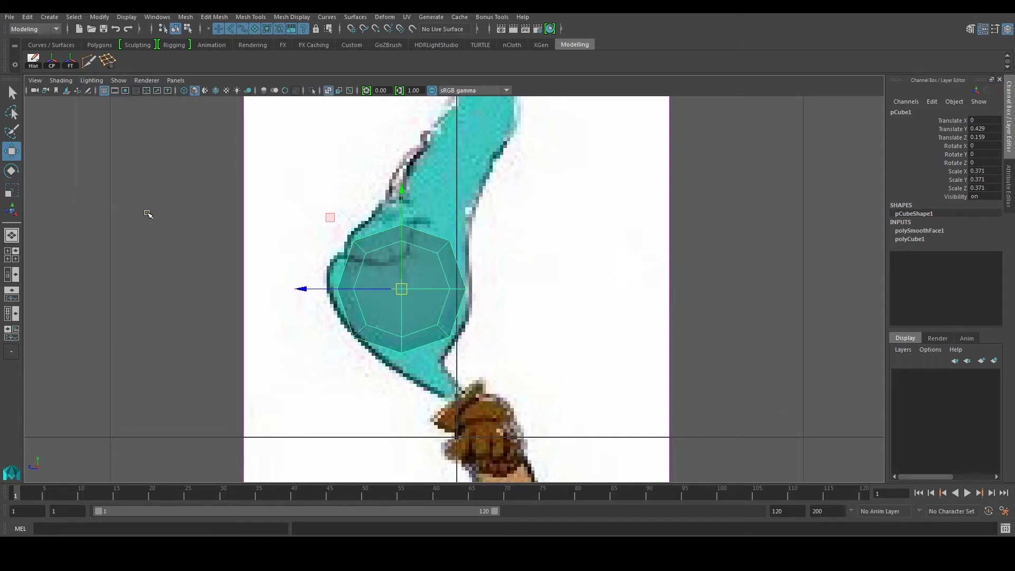
scroll(391, 275, up, 1)
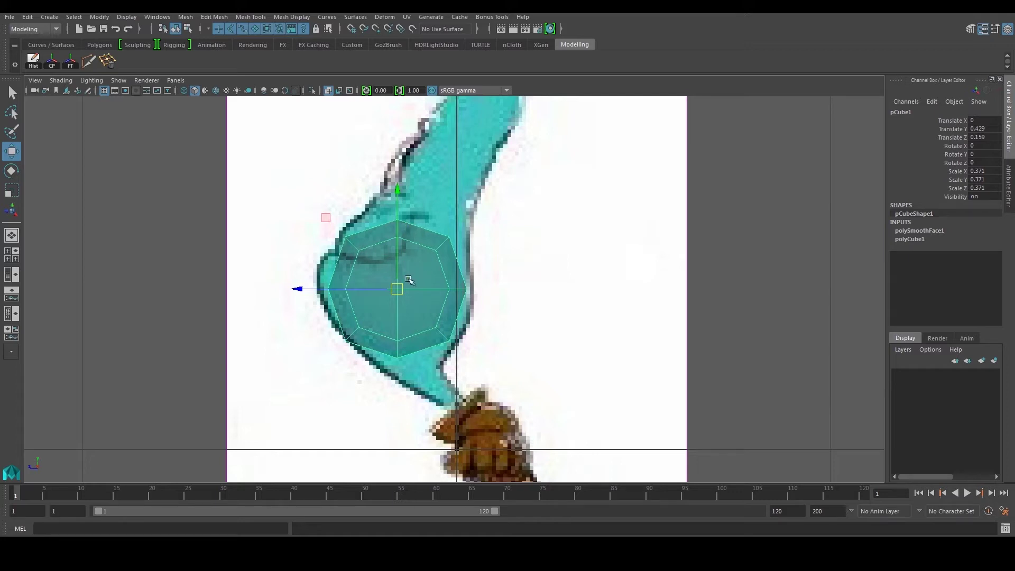
Select the two neighbouring faces at the lower back of the mesh and move them down to the narrowing part of the reference outline
right_drag(415, 304, 381, 281)
scroll(406, 366, up, 2)
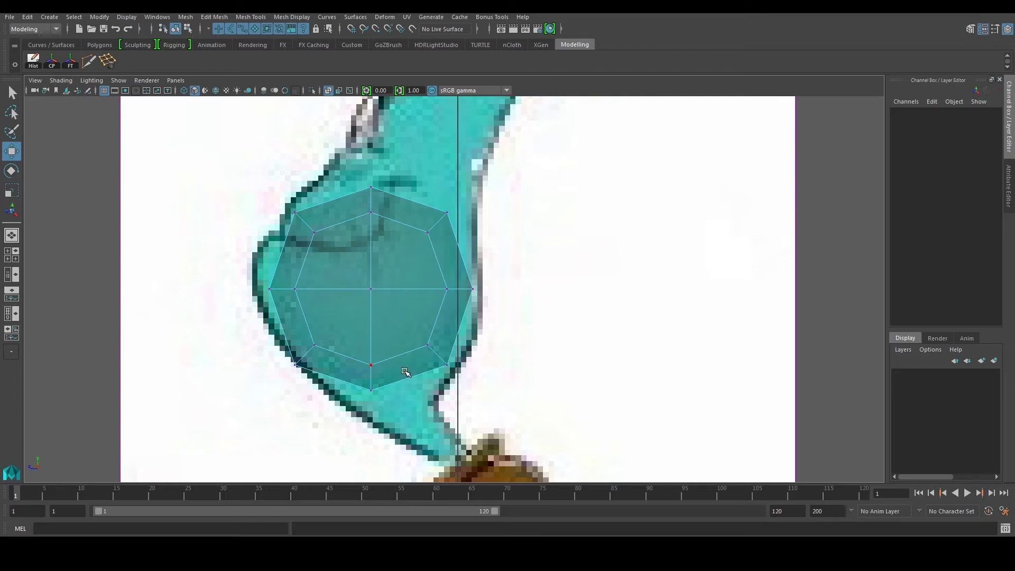
right_drag(403, 361, 403, 318)
click(421, 353)
key(space)
key(space)
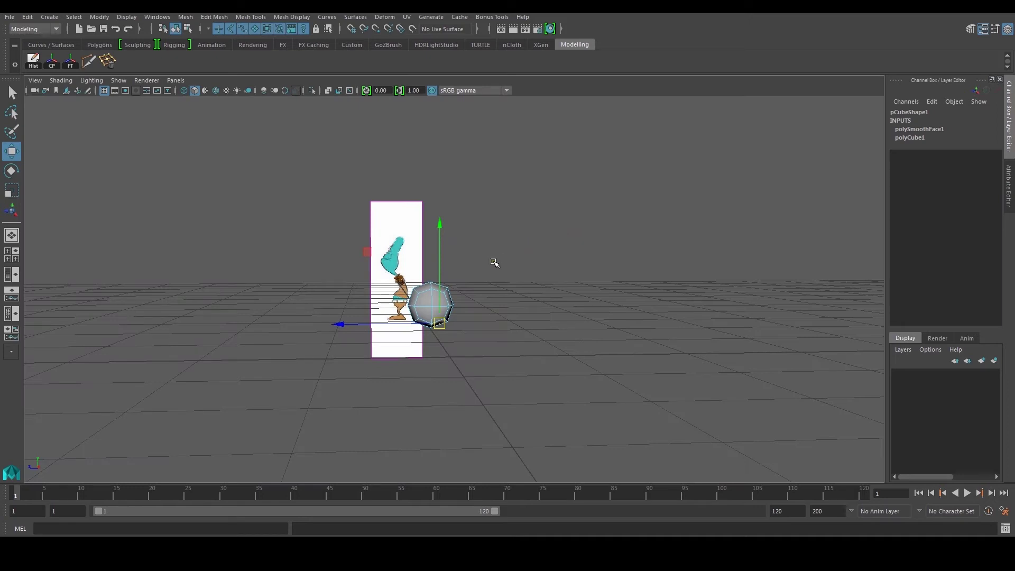
key(f)
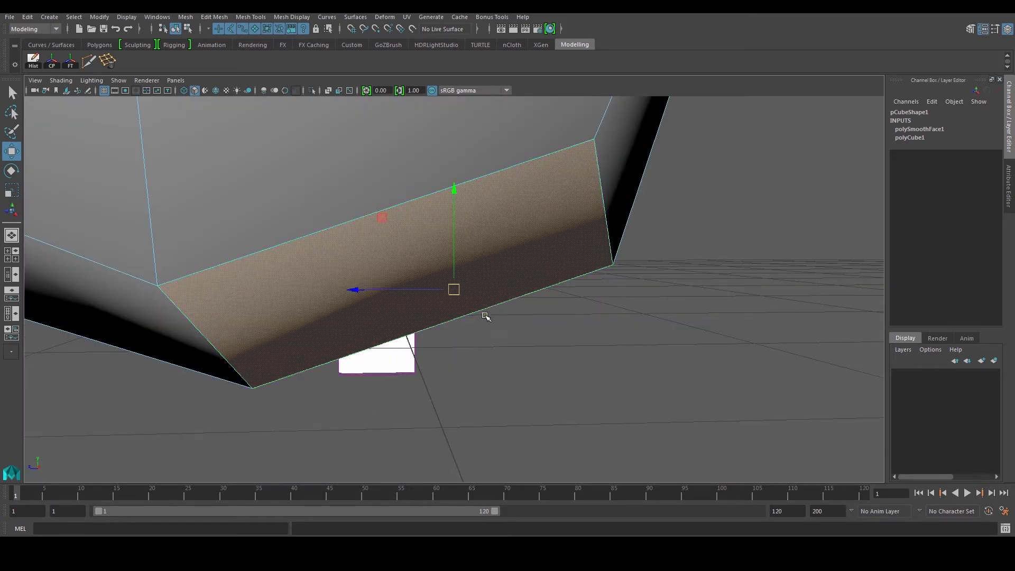
alt+drag(485, 315, 418, 292)
scroll(525, 321, down, 6)
alt+drag(584, 314, 496, 308)
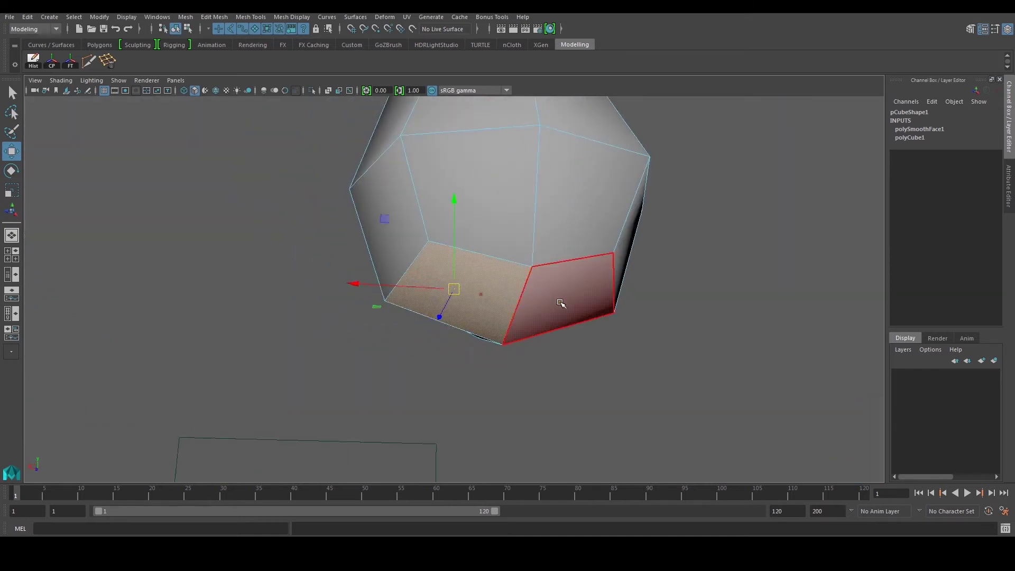
alt+drag(560, 303, 571, 295)
shift+click(568, 288)
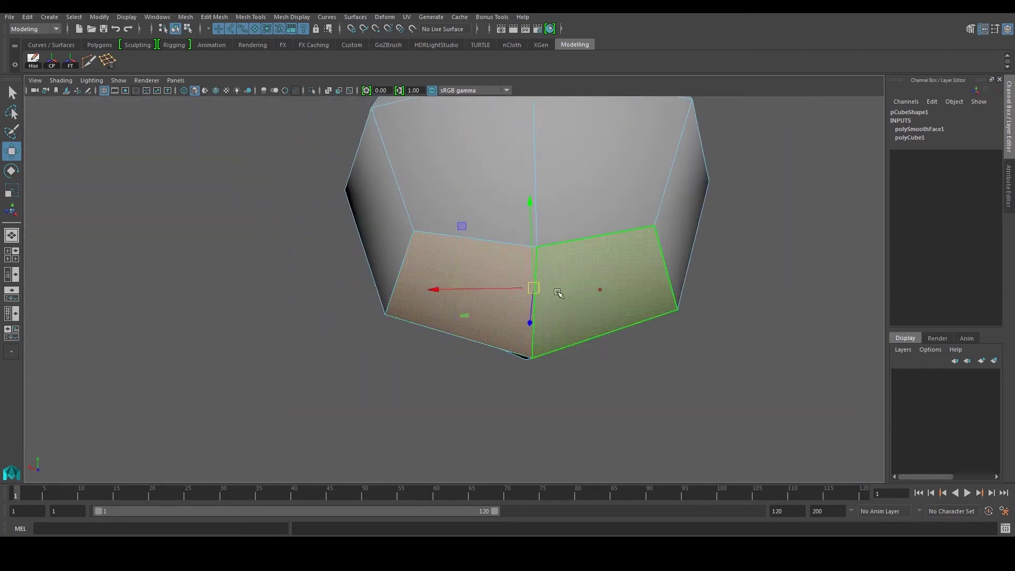
key(space)
key(space)
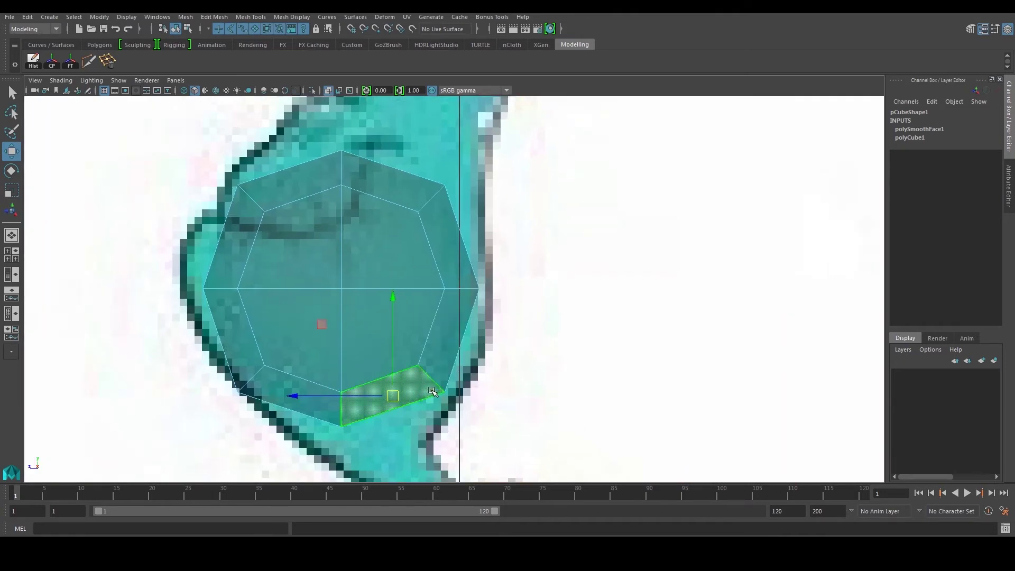
scroll(426, 393, down, 8)
scroll(407, 373, up, 6)
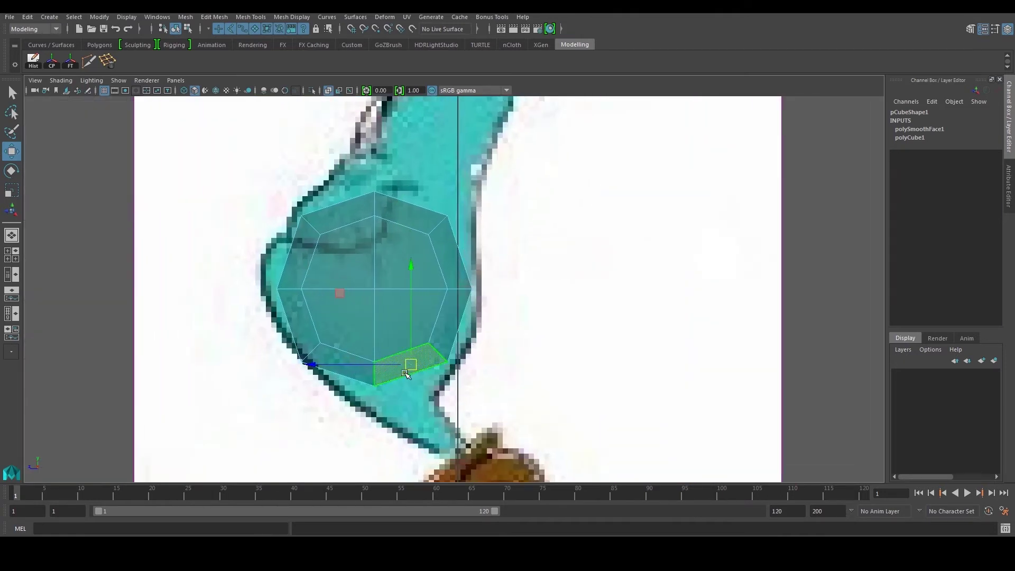
drag(408, 370, 401, 389)
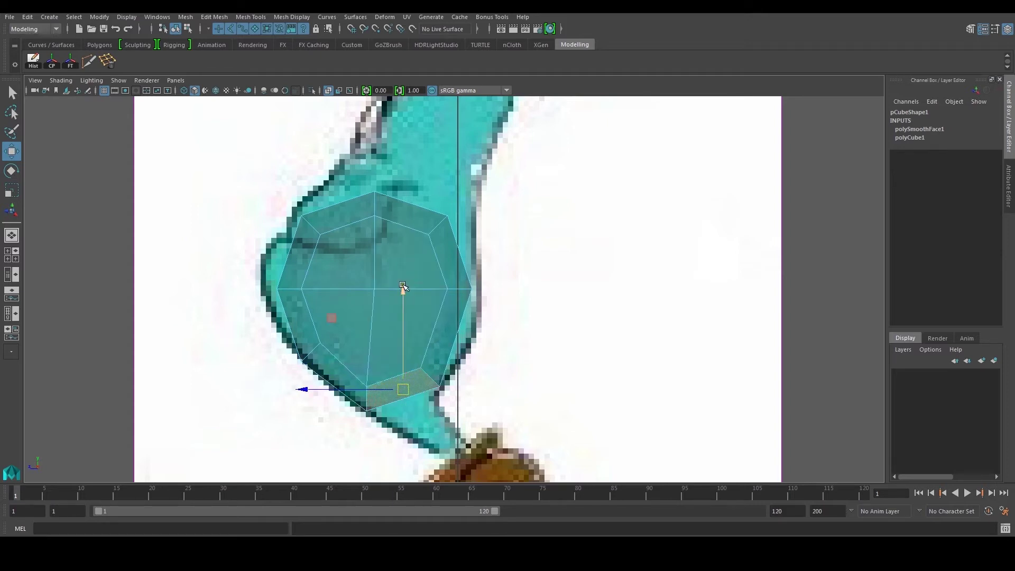
Move the top centre vertices of the mesh up and forward onto the front outline of the turquoise shape
right_drag(389, 289, 347, 290)
alt+middle_drag(361, 254, 363, 312)
scroll(381, 295, up, 1)
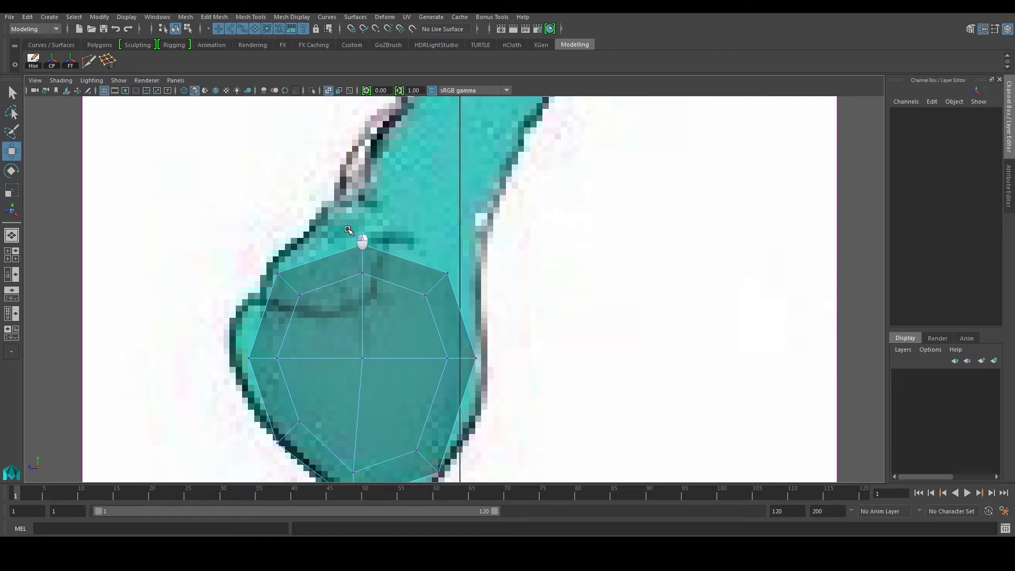
click(362, 247)
click(355, 232)
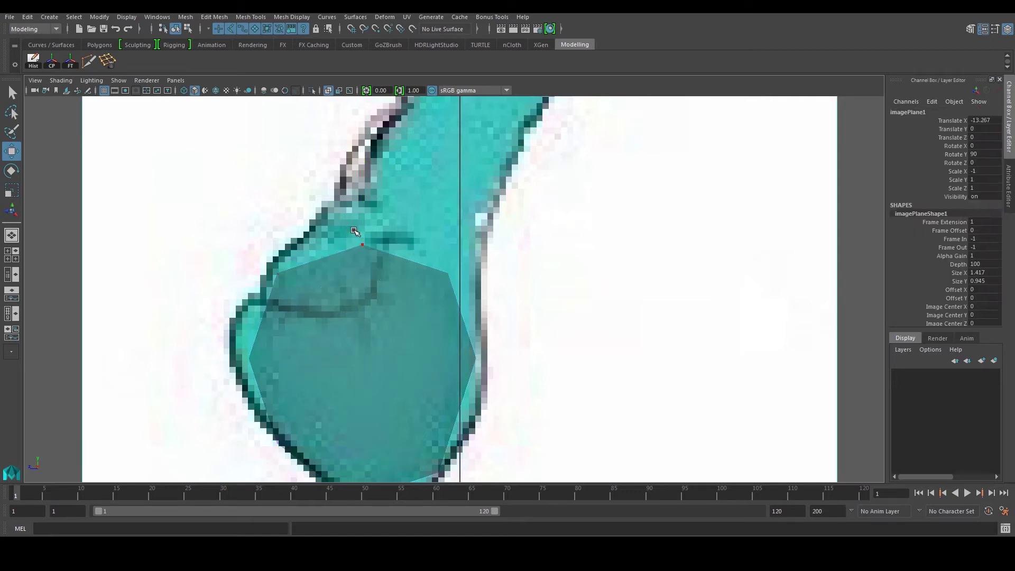
click(365, 270)
right_drag(366, 270, 334, 268)
mouse_move(349, 226)
mouse_down()
mouse_move(372, 281)
mouse_move(343, 219)
mouse_up()
Fit the upper rear, middle rear and middle front vertices to the outline of the turquoise shape
drag(405, 261, 465, 256)
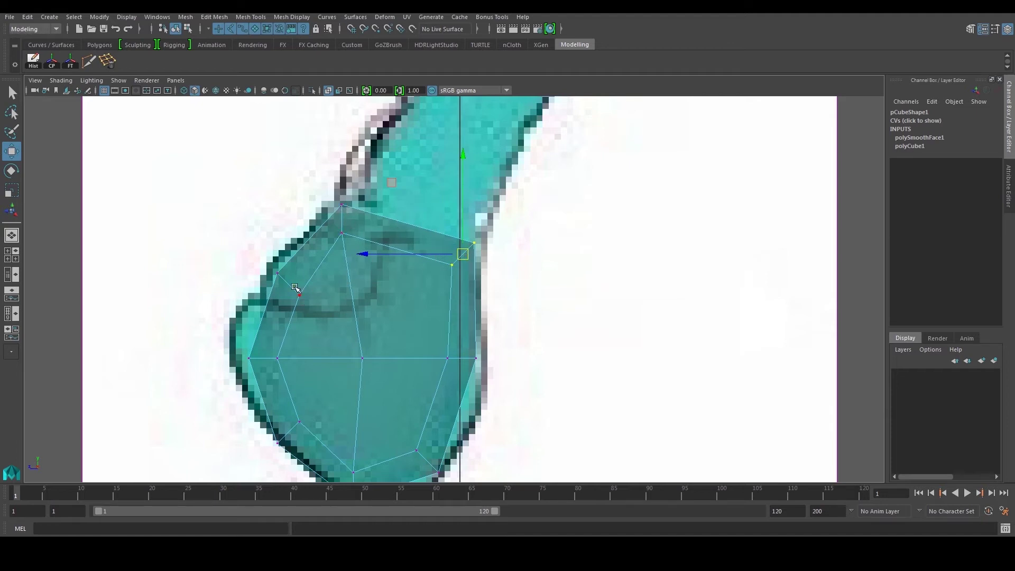
drag(436, 335, 476, 368)
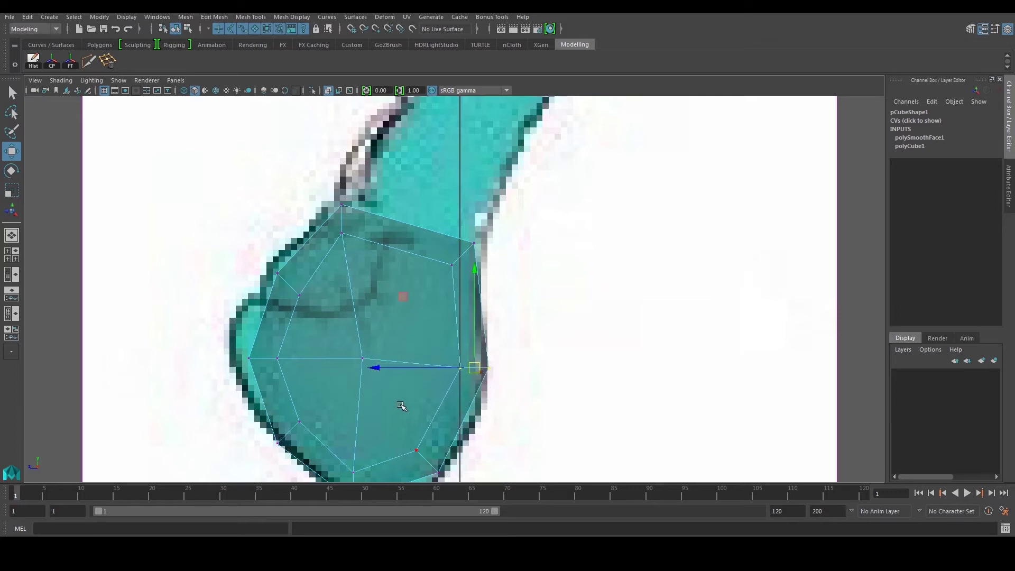
drag(475, 368, 473, 368)
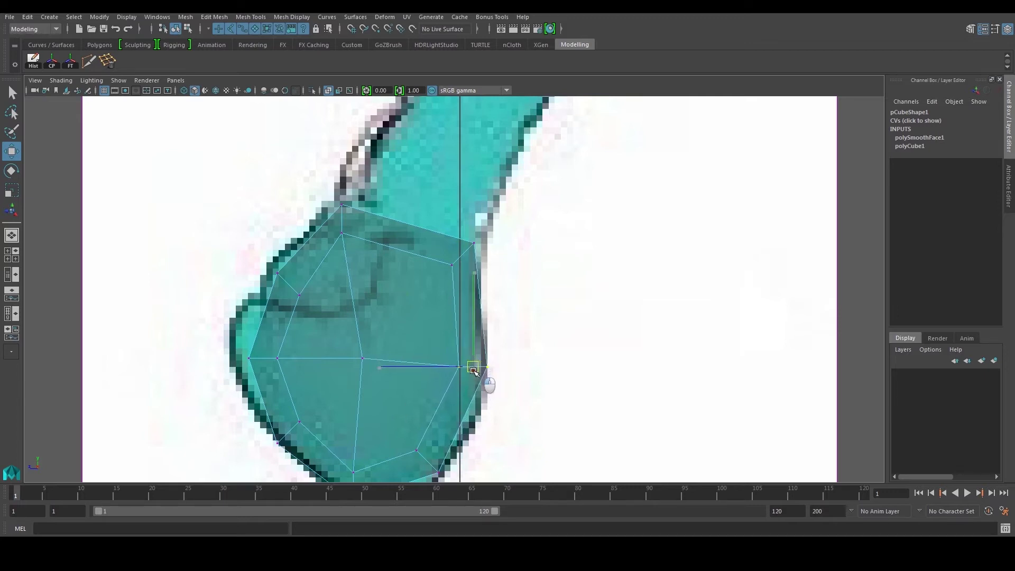
drag(230, 345, 243, 360)
Move the upper front vertex pair down and forward to the notch in the front outline
drag(267, 264, 321, 312)
scroll(480, 380, down, 10)
scroll(460, 317, up, 8)
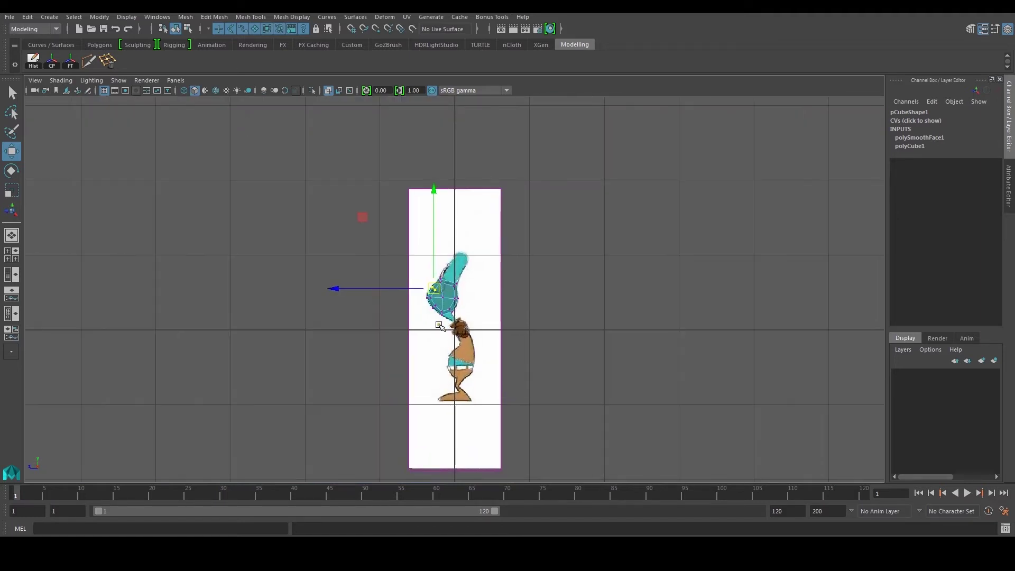
scroll(454, 307, up, 8)
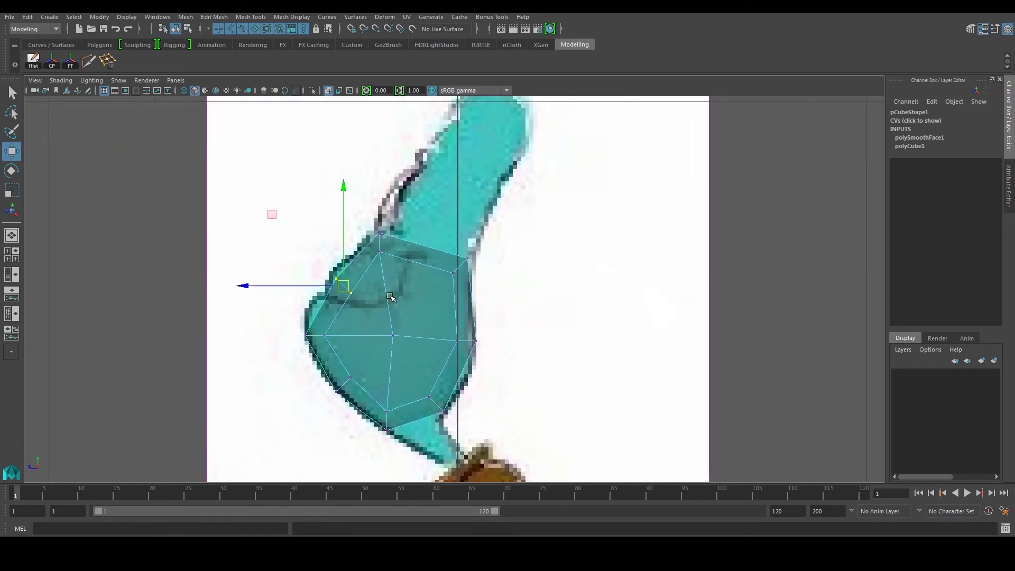
scroll(395, 289, up, 3)
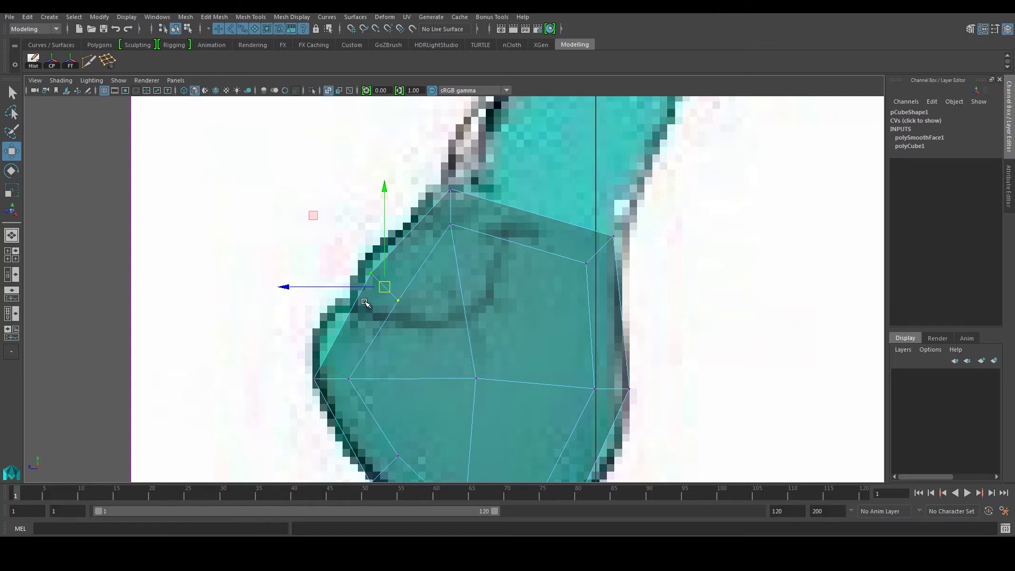
alt+middle_drag(508, 164, 491, 246)
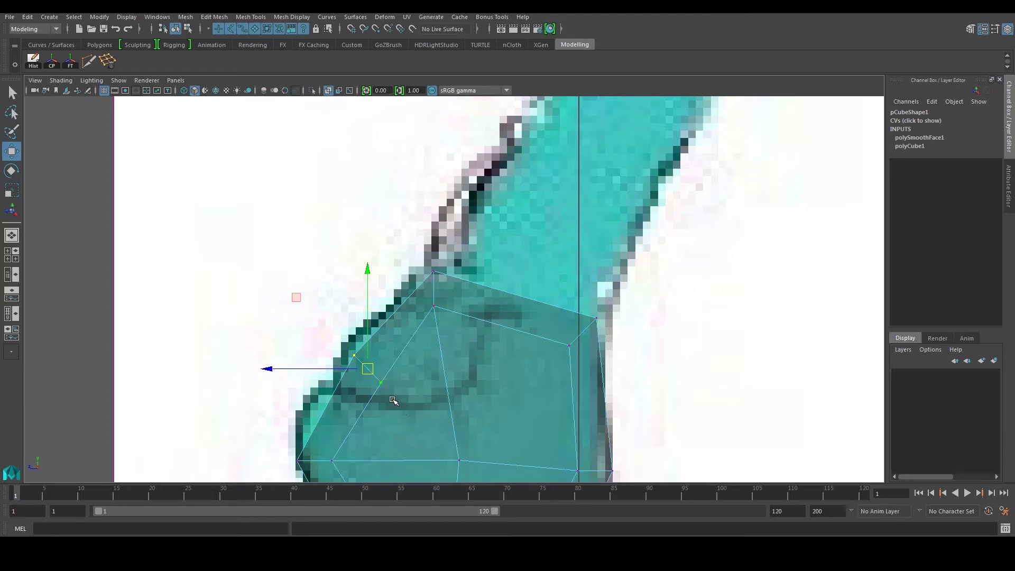
alt+middle_drag(396, 373, 402, 323)
alt+right_drag(402, 322, 431, 372)
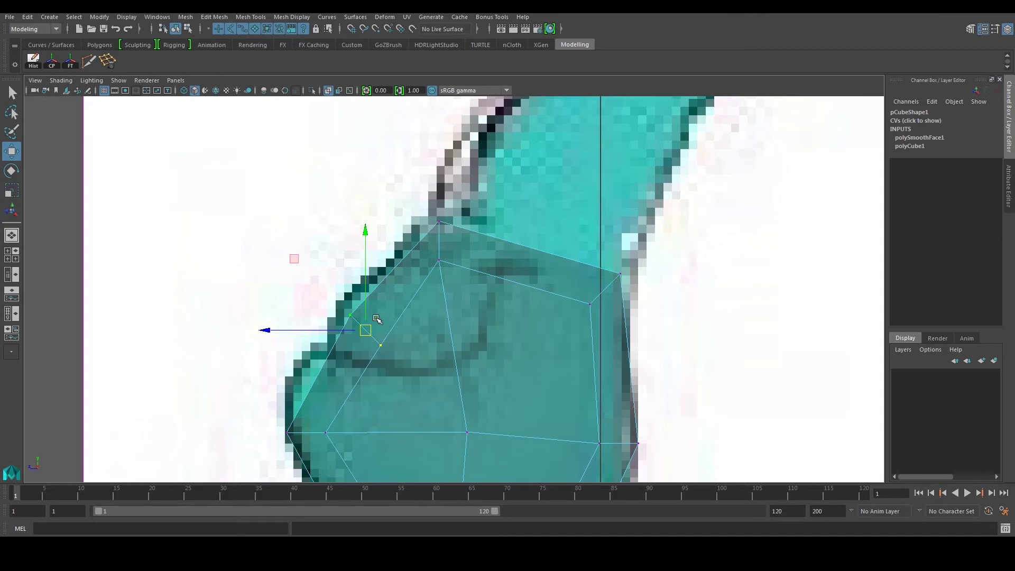
drag(367, 332, 357, 361)
Move the inner top vertex backward and down, and nudge the inner upper front vertex slightly forward
click(439, 260)
drag(440, 261, 466, 274)
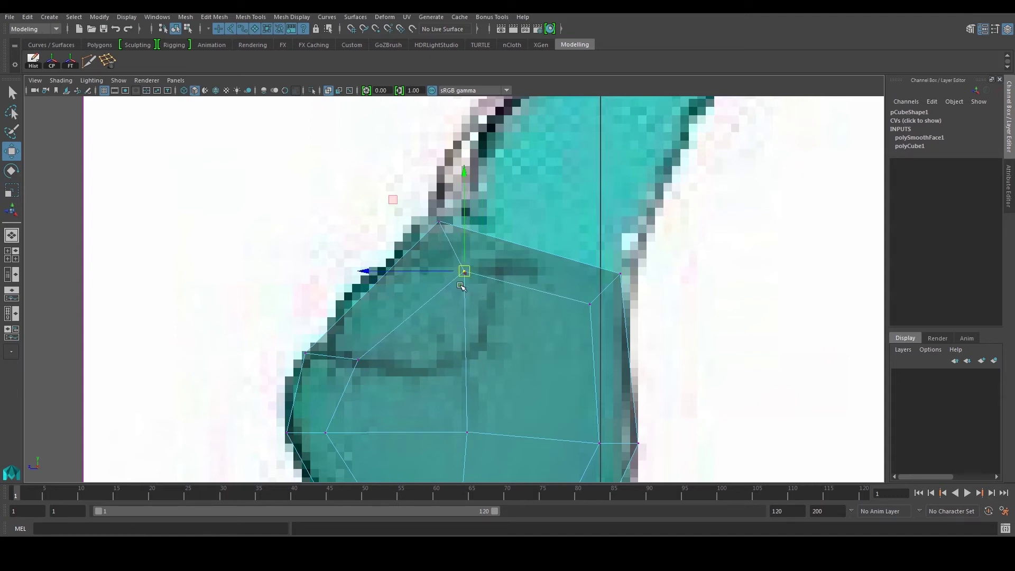
click(358, 359)
drag(358, 360, 352, 359)
Select the rear top faces of the mesh, extrude them and move them up along the turquoise shape
alt+middle_drag(470, 255, 422, 284)
right_drag(451, 276, 452, 247)
drag(471, 247, 491, 288)
key(space)
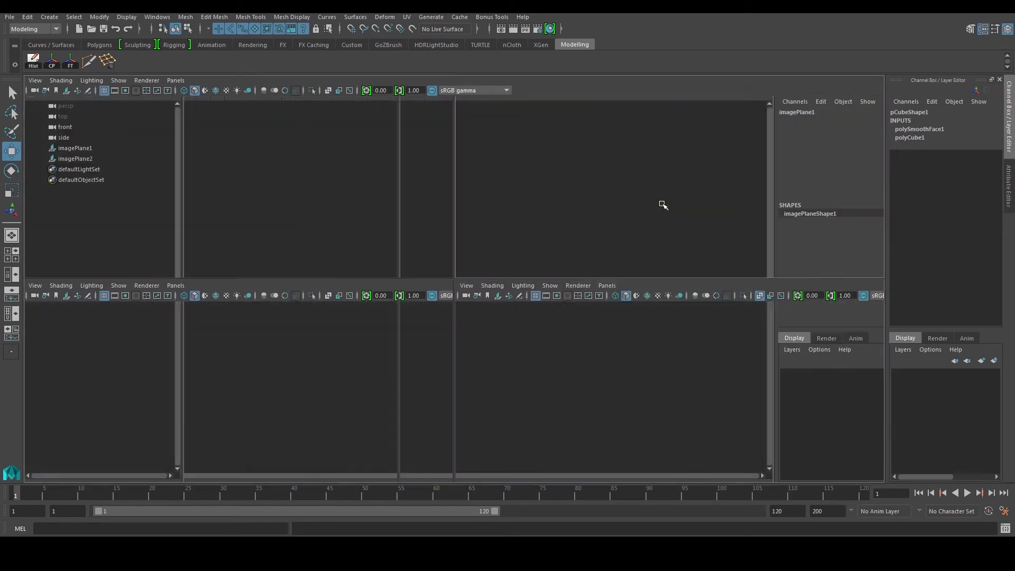
key(space)
key(f)
scroll(560, 249, down, 5)
alt+drag(503, 265, 545, 295)
alt+drag(444, 308, 550, 299)
key(space)
key(space)
shift+right_drag(544, 290, 545, 317)
drag(440, 352, 511, 209)
alt+middle_drag(510, 208, 473, 285)
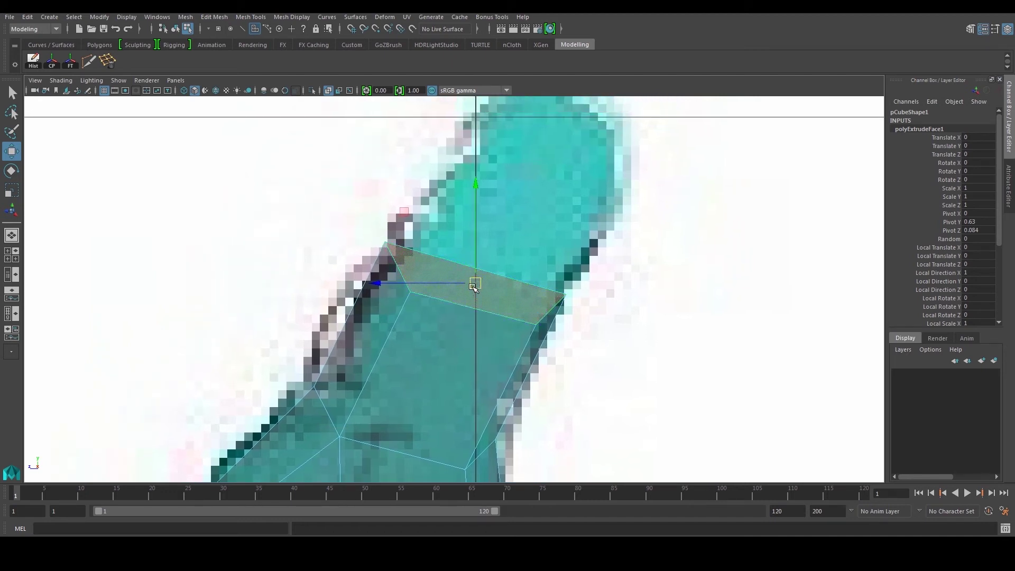
Scale the extruded end faces down vertically to flatten them
key(r)
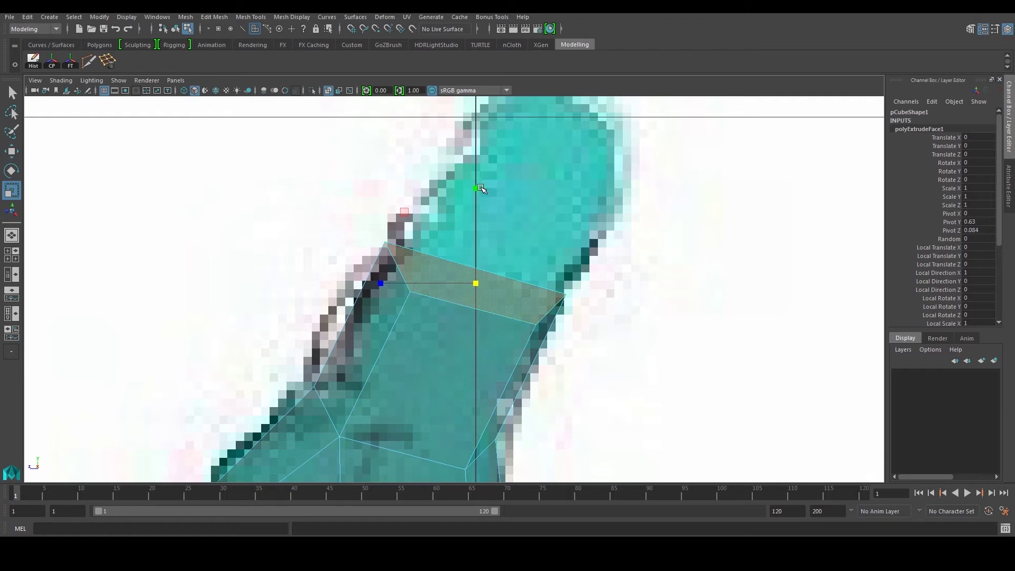
drag(478, 189, 501, 218)
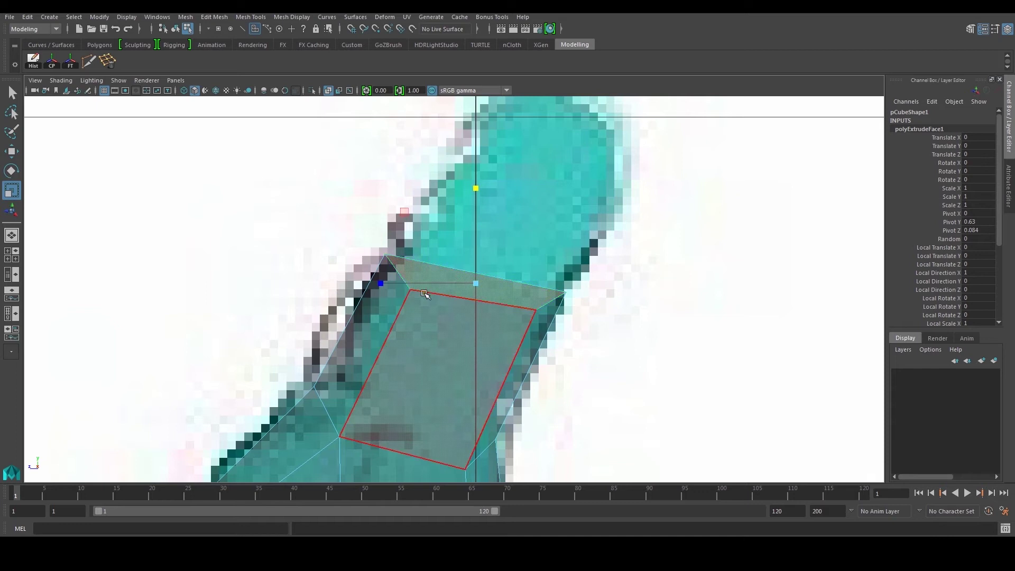
key(w)
Examine the extruded section and its front faces from several angles in the perspective view
click(370, 364)
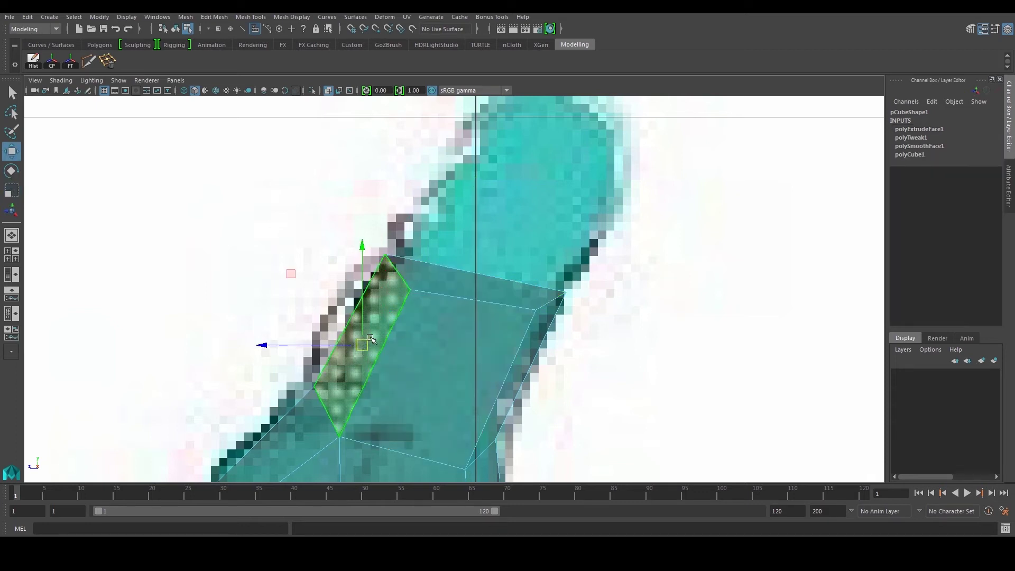
key(space)
key(space)
alt+drag(523, 243, 536, 282)
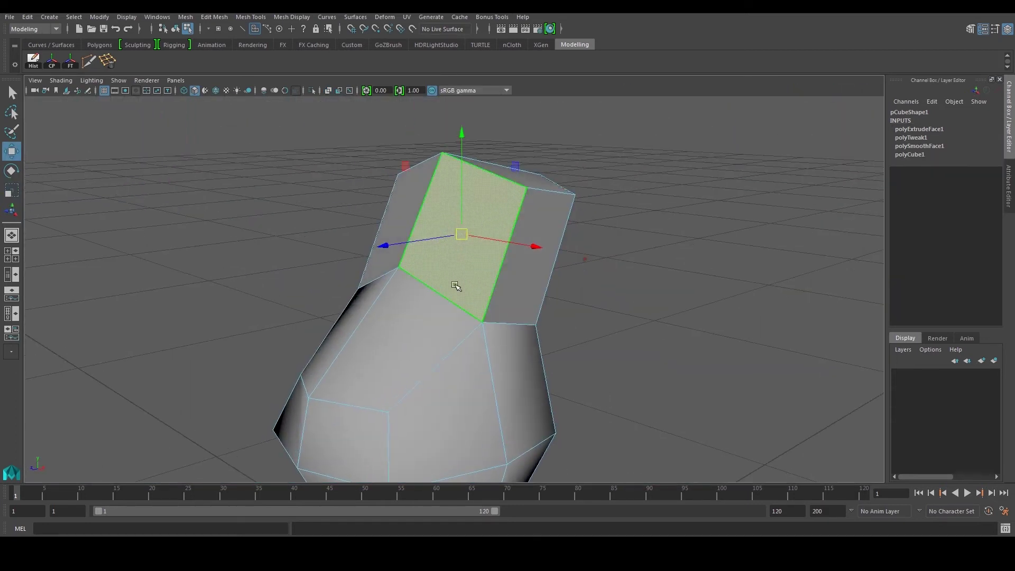
alt+drag(471, 288, 451, 294)
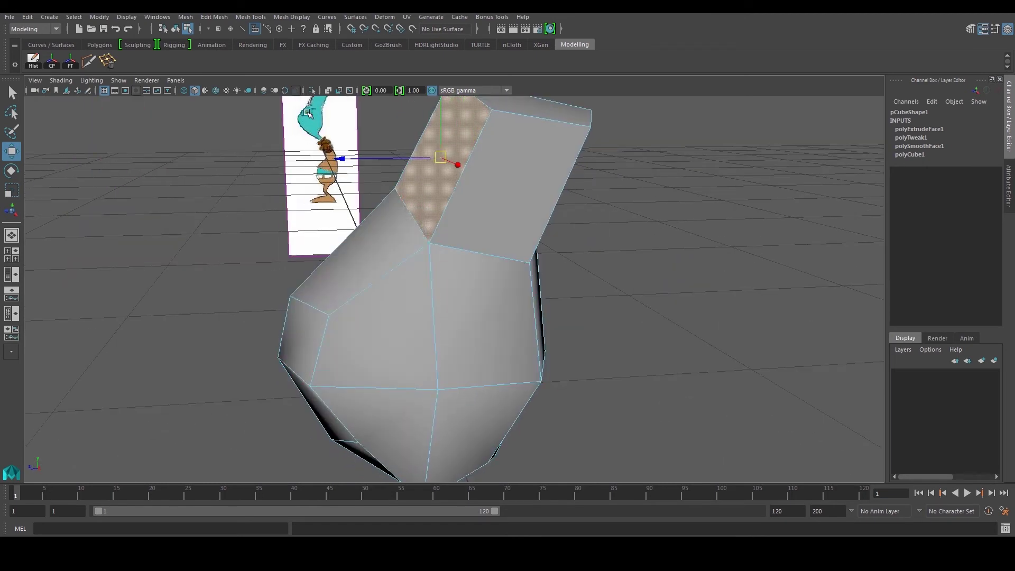
alt+drag(392, 220, 444, 304)
Extrude the end faces a second time in the side view and move them up near the tip of the turquoise shape
key(space)
key(space)
alt+middle_drag(556, 389, 487, 295)
scroll(472, 269, down, 10)
scroll(470, 269, up, 6)
scroll(464, 260, up, 2)
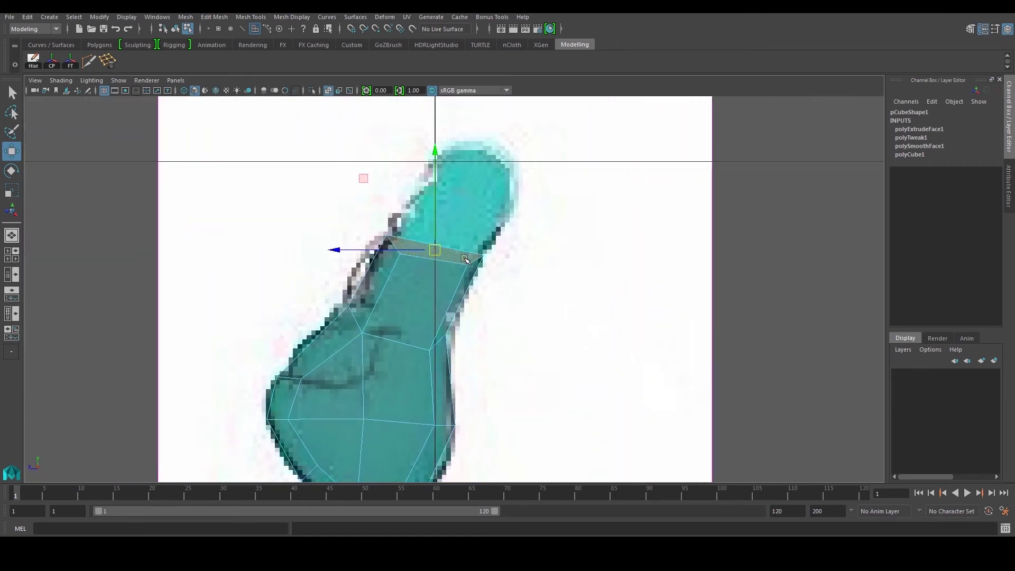
alt+middle_drag(465, 260, 462, 295)
shift+right_drag(464, 256, 465, 285)
drag(446, 286, 463, 216)
key(r)
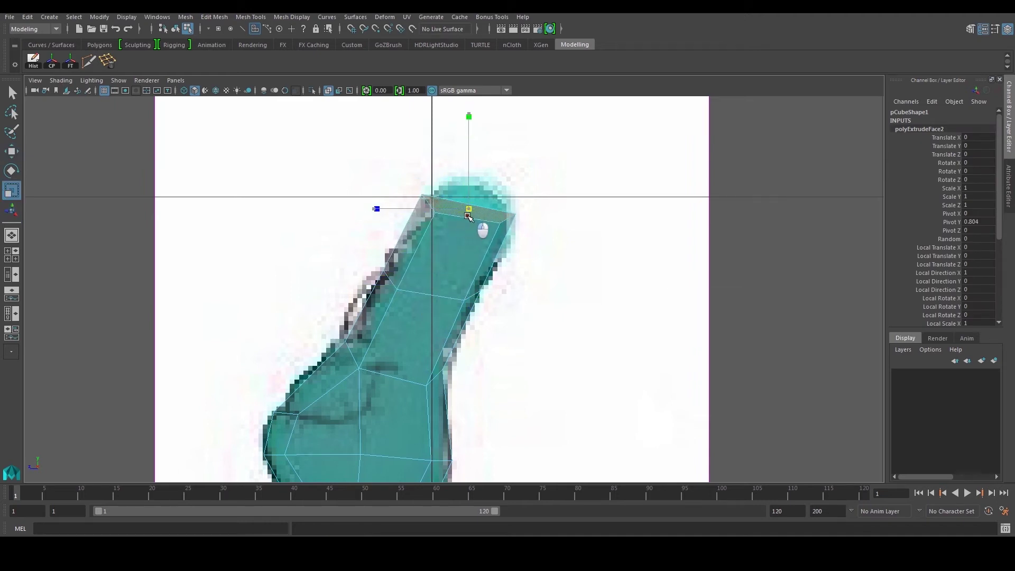
Reposition the top rear vertices of the second extrusion to follow the reference outline
scroll(428, 286, up, 2)
right_drag(427, 285, 365, 289)
drag(361, 285, 384, 293)
key(w)
alt+middle_drag(463, 224, 433, 290)
scroll(433, 291, up, 2)
drag(489, 267, 516, 301)
drag(510, 292, 506, 278)
mouse_move(471, 290)
mouse_down()
mouse_move(490, 311)
mouse_move(475, 303)
mouse_up()
Nudge the rear vertices between the two extrusions onto the outline and lower the inner top rear vertex
drag(478, 390, 453, 424)
drag(464, 407, 466, 414)
drag(495, 268, 512, 308)
drag(467, 284, 483, 306)
drag(478, 302, 478, 324)
Try to extrude the end faces of the upper section once more and undo the attempt
right_drag(438, 292, 438, 312)
click(437, 292)
shift+right_drag(480, 241, 437, 301)
key(ctrl+z)
key(ctrl+z)
key(ctrl+z)
Extrude the top end faces a third time, moving and shrinking them to form the rounded tip
drag(463, 265, 451, 297)
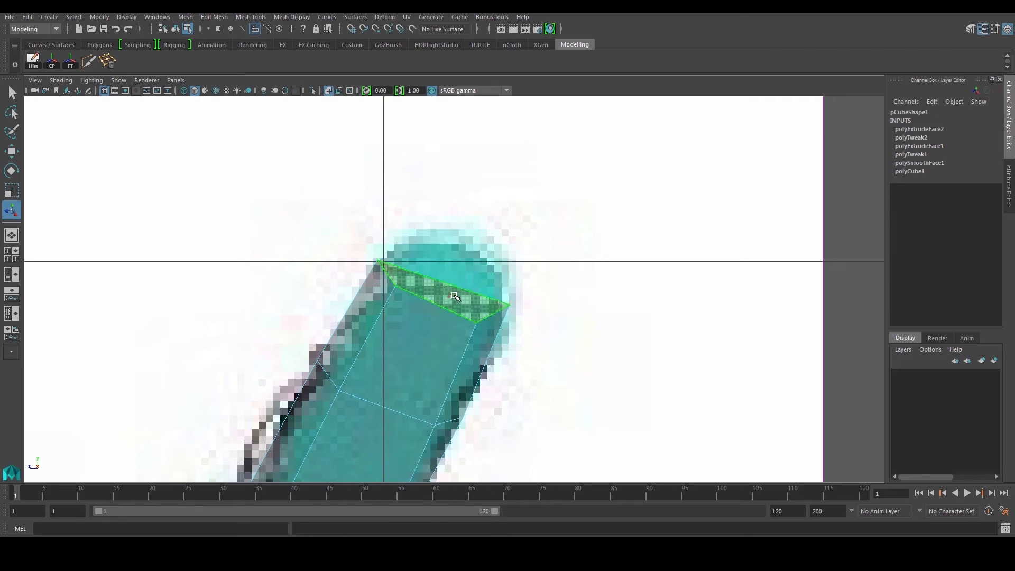
key(space)
key(space)
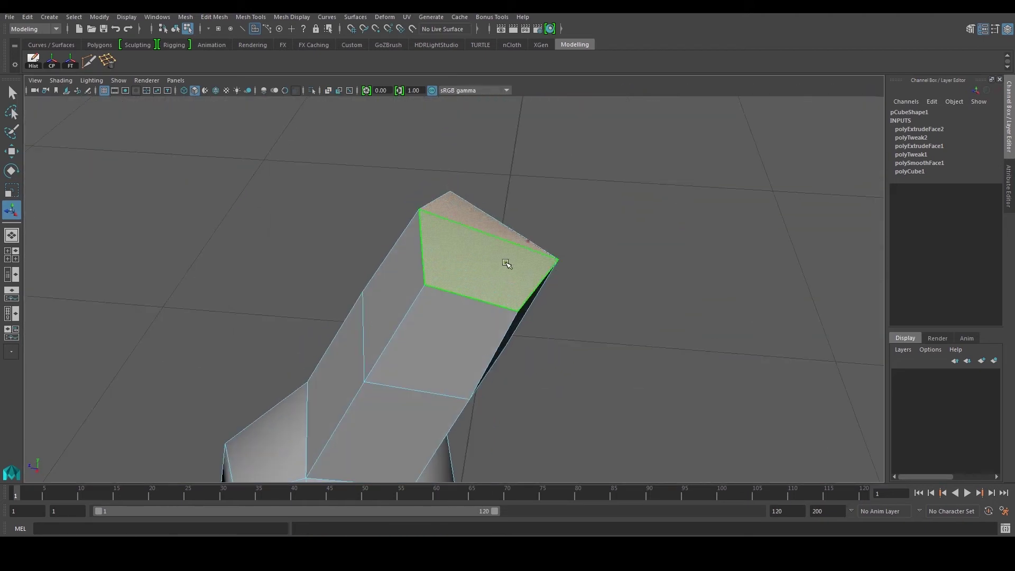
key(space)
key(space)
shift+right_drag(538, 312, 535, 337)
key(w)
drag(441, 290, 400, 259)
key(r)
key(w)
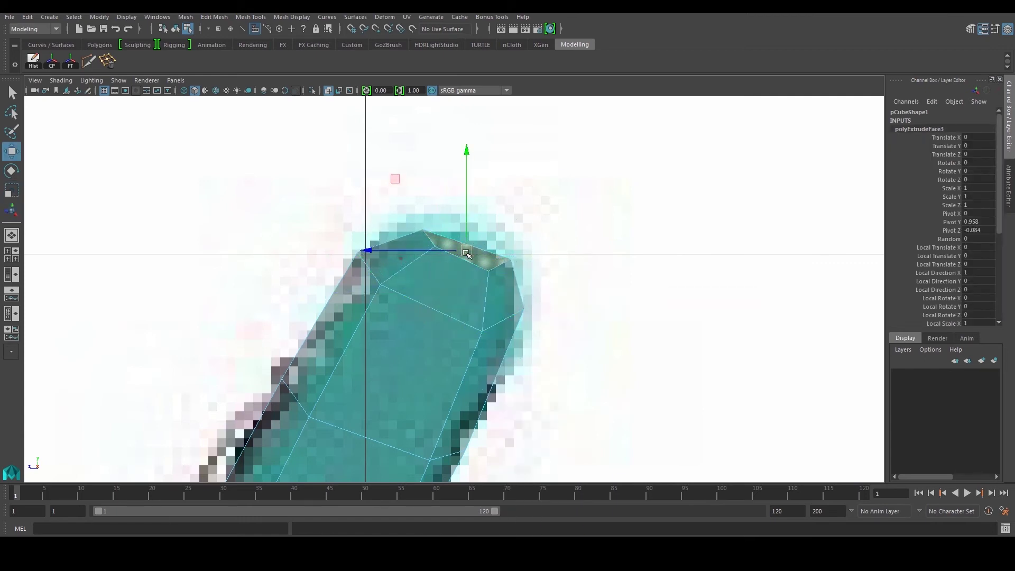
Turn on X-Ray shading in the front view so the reference shows through the mesh, and clear the selection
scroll(482, 262, down, 5)
scroll(491, 285, up, 5)
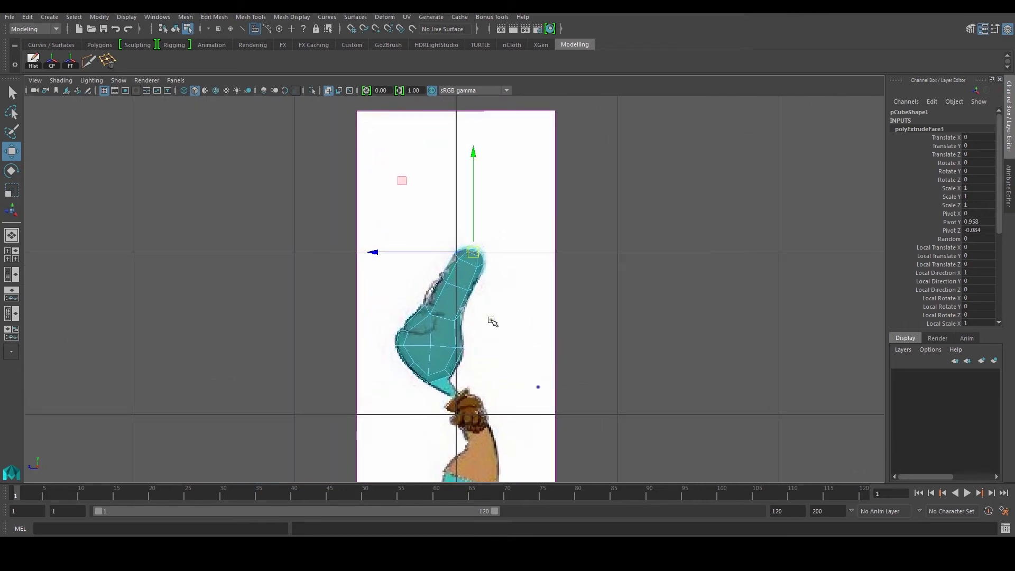
key(space)
key(space)
alt+drag(530, 238, 528, 281)
key(space)
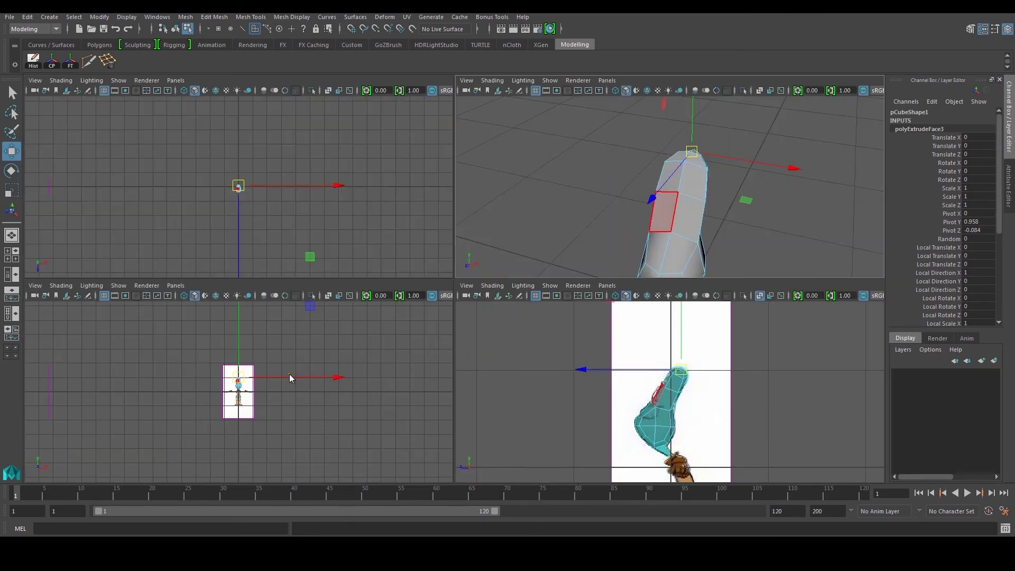
key(space)
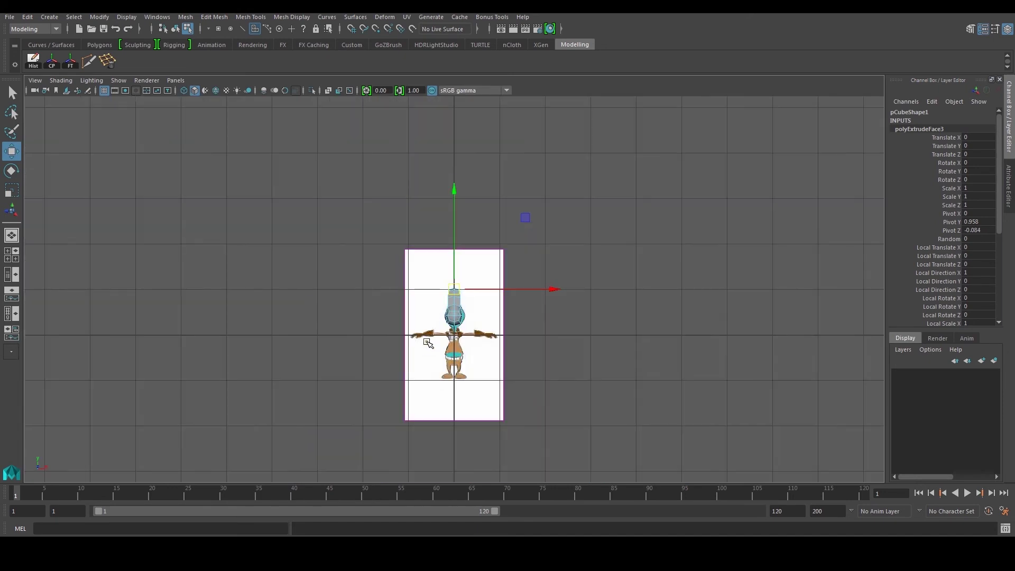
alt+right_drag(427, 342, 481, 330)
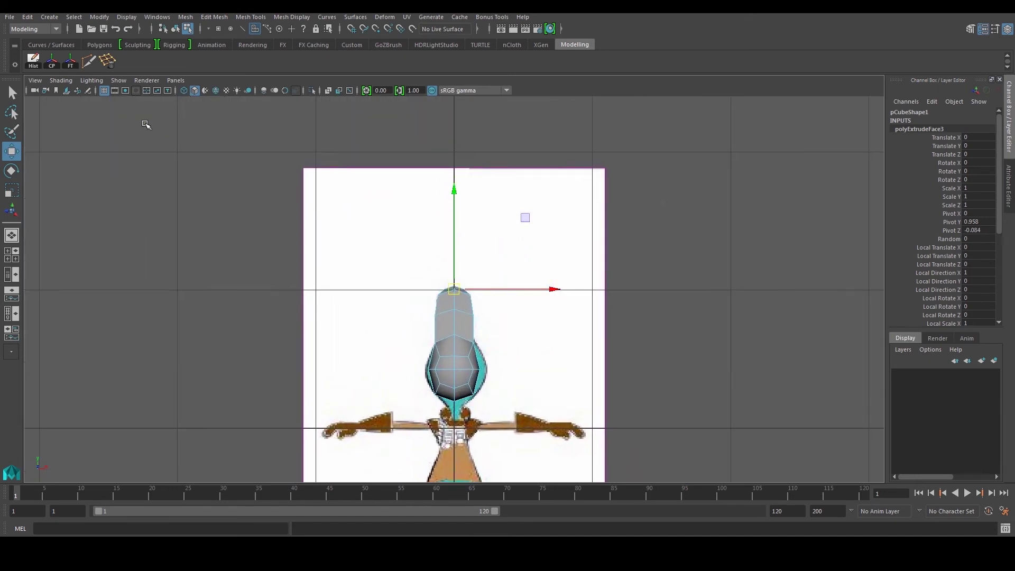
click(61, 81)
click(91, 195)
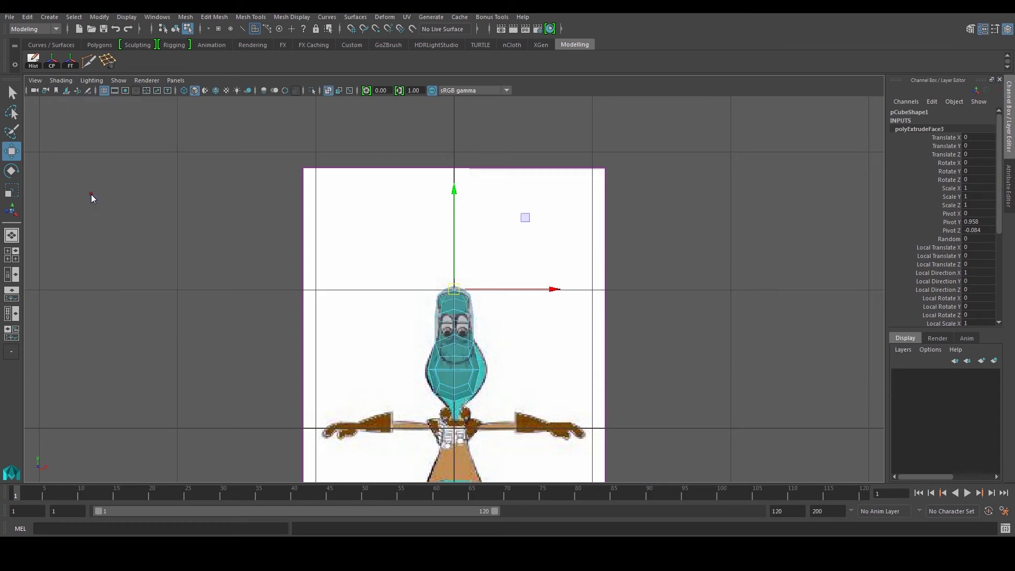
click(634, 349)
Return to object mode and shift the front reference image plane along X to about -0.003
scroll(641, 345, up, 3)
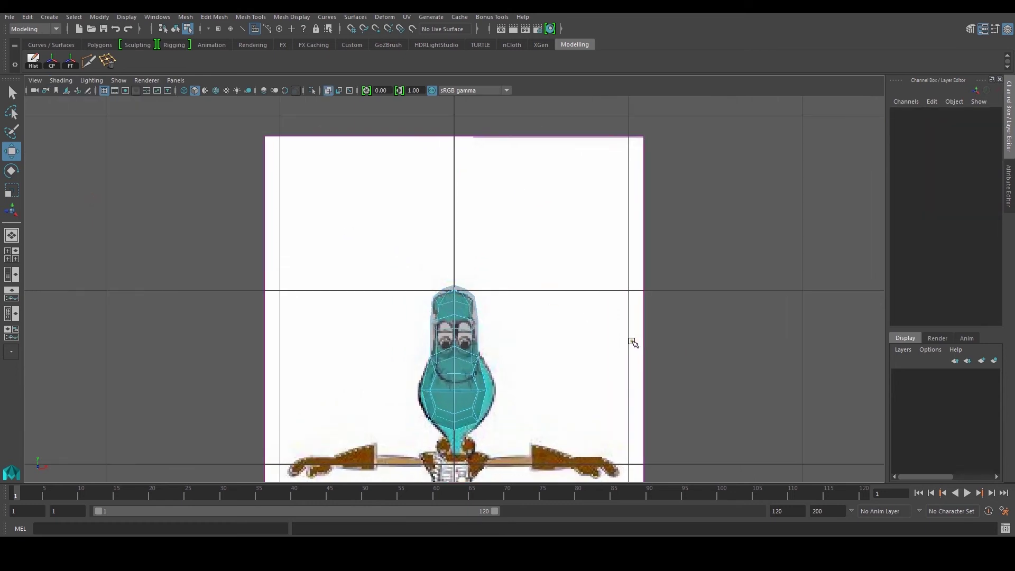
alt+middle_drag(632, 340, 616, 271)
scroll(600, 290, down, 4)
scroll(596, 293, up, 1)
drag(552, 254, 589, 293)
scroll(555, 333, down, 3)
key(F8)
click(484, 333)
scroll(476, 343, up, 4)
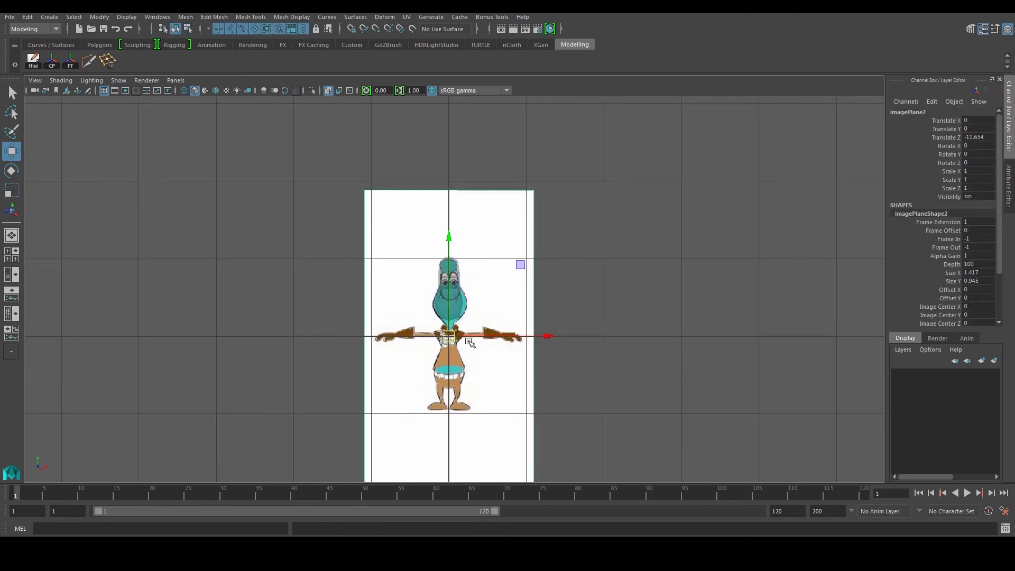
scroll(495, 344, up, 3)
drag(544, 392, 543, 392)
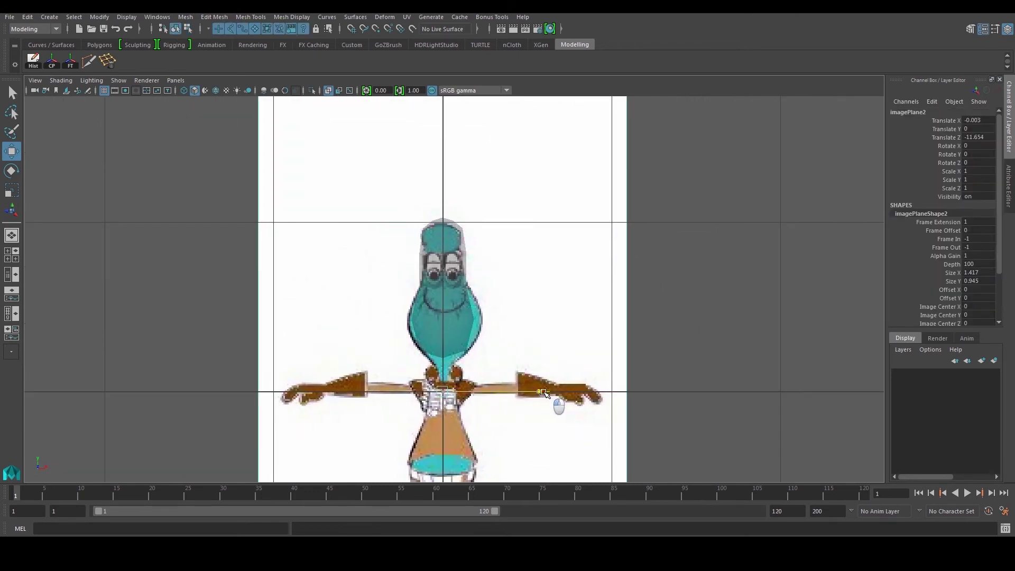
Fine-tune the front reference image's sideways position against the mesh, and select the head mesh
click(464, 316)
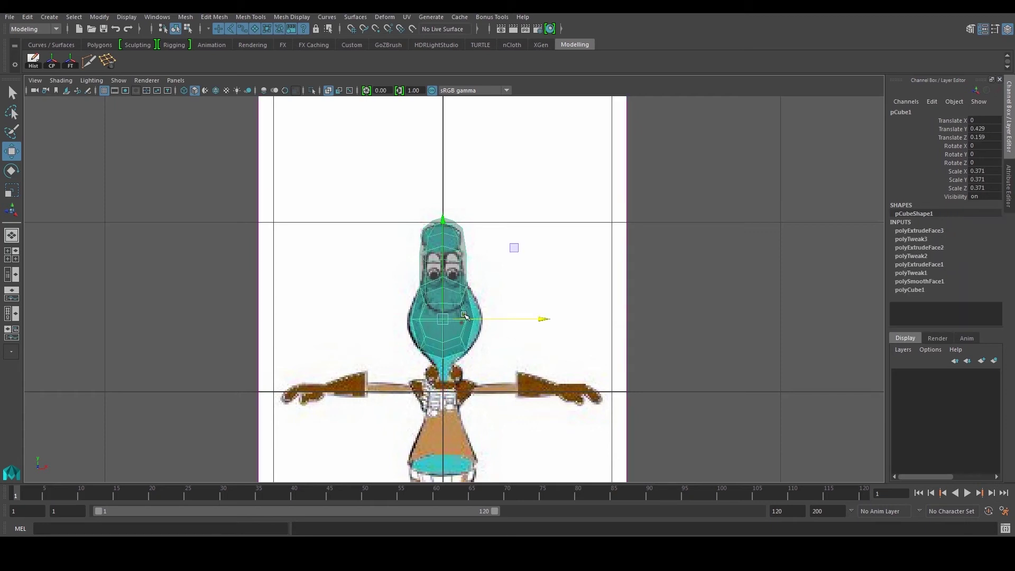
click(610, 416)
click(547, 395)
key(ctrl+z)
drag(544, 392, 544, 394)
click(460, 292)
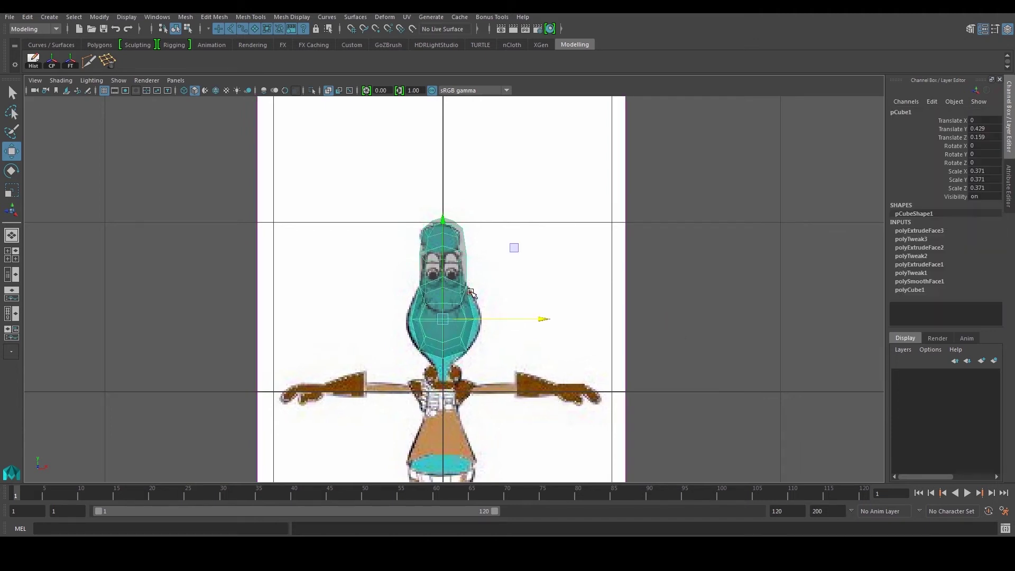
Switch the head mesh to vertex editing and set the Move tool's symmetry to Object X
scroll(458, 294, up, 5)
scroll(457, 295, up, 2)
scroll(423, 249, up, 2)
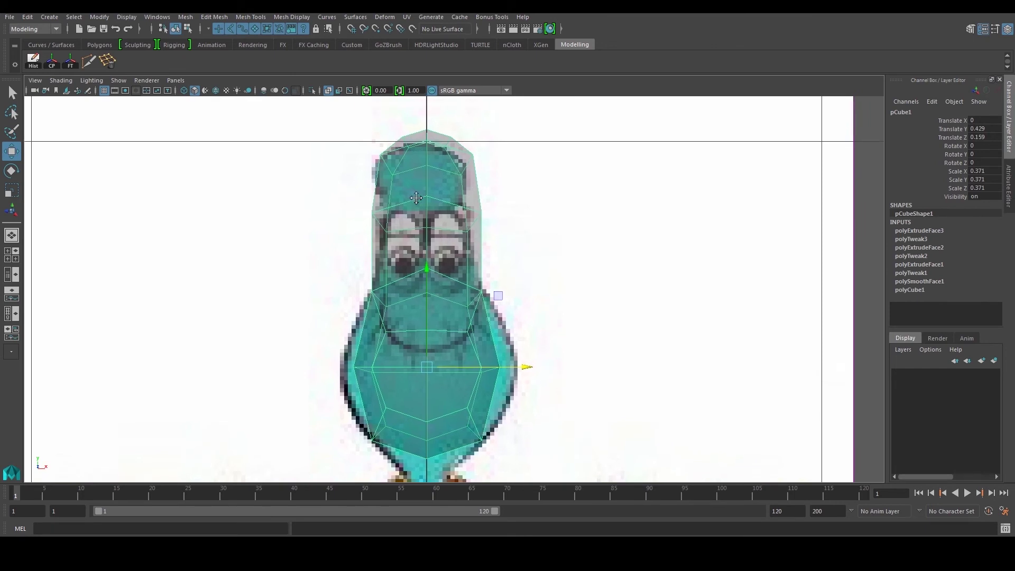
scroll(427, 239, up, 1)
alt+middle_drag(461, 337, 458, 244)
scroll(466, 247, up, 2)
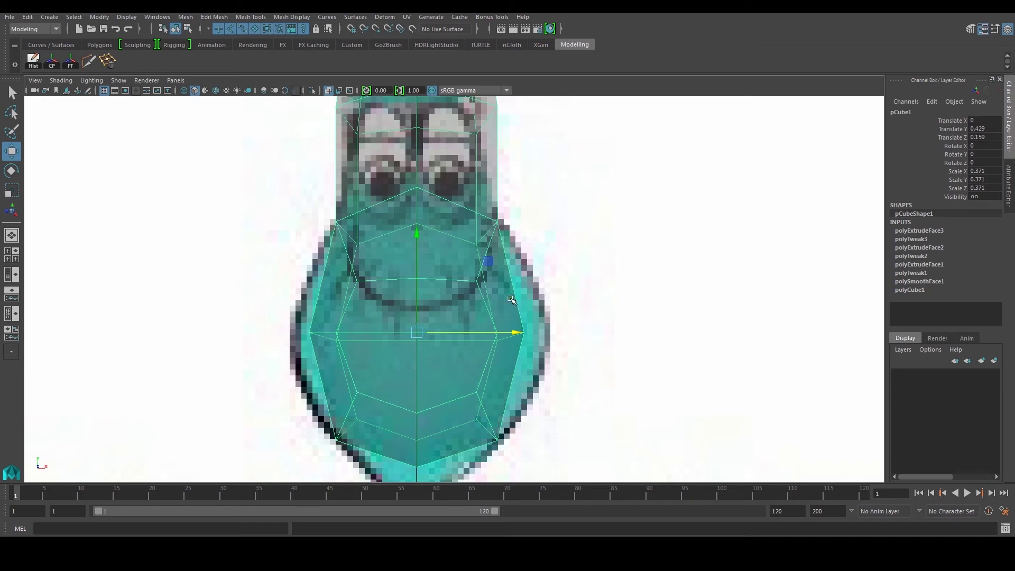
right_drag(453, 268, 436, 233)
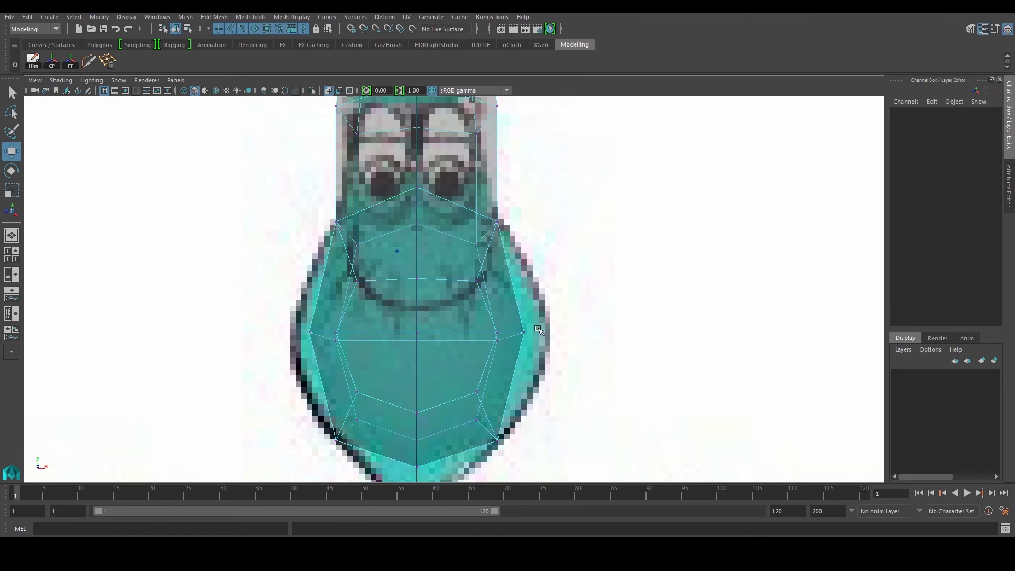
drag(560, 330, 481, 353)
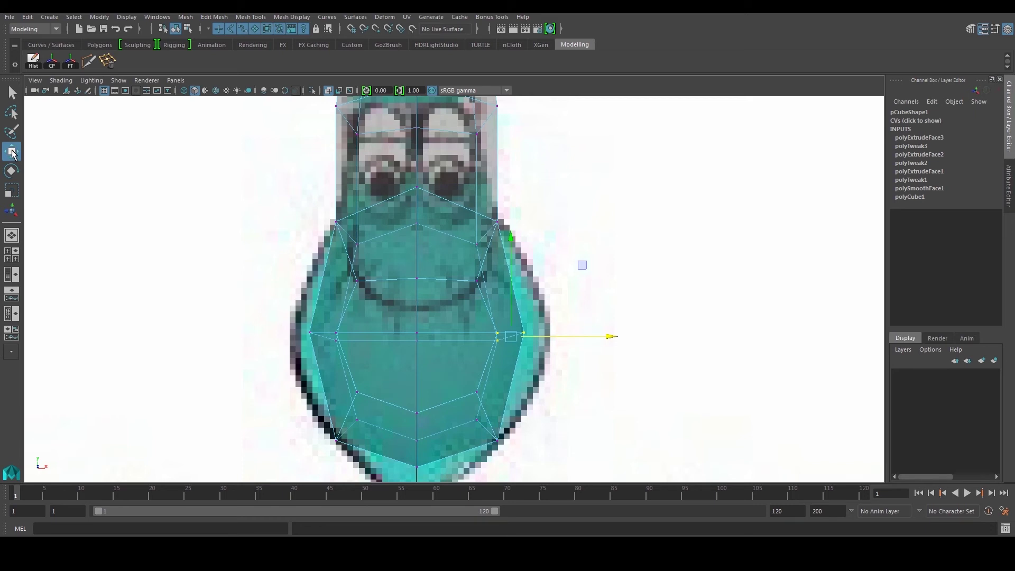
double_click(12, 152)
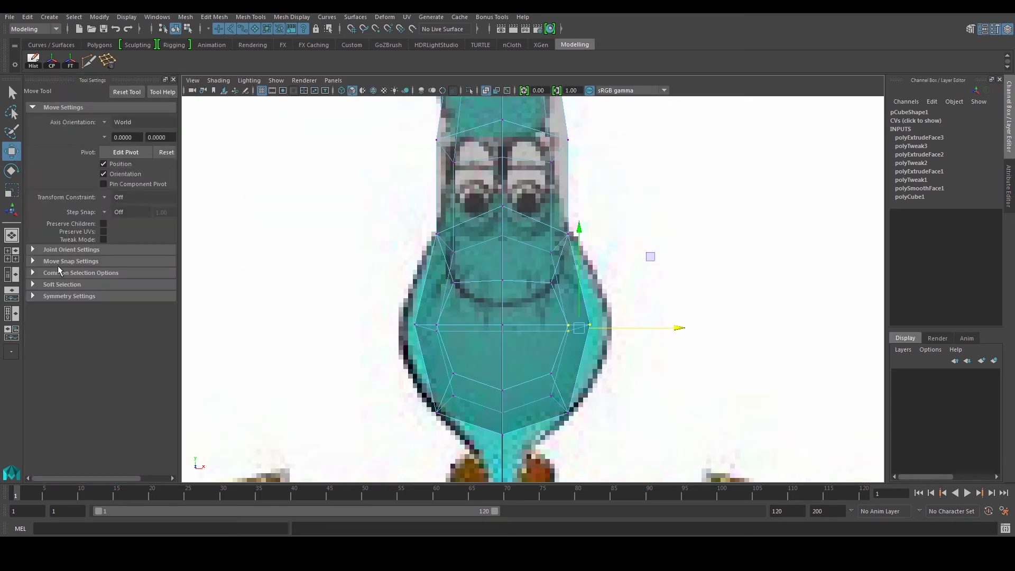
click(32, 296)
click(104, 310)
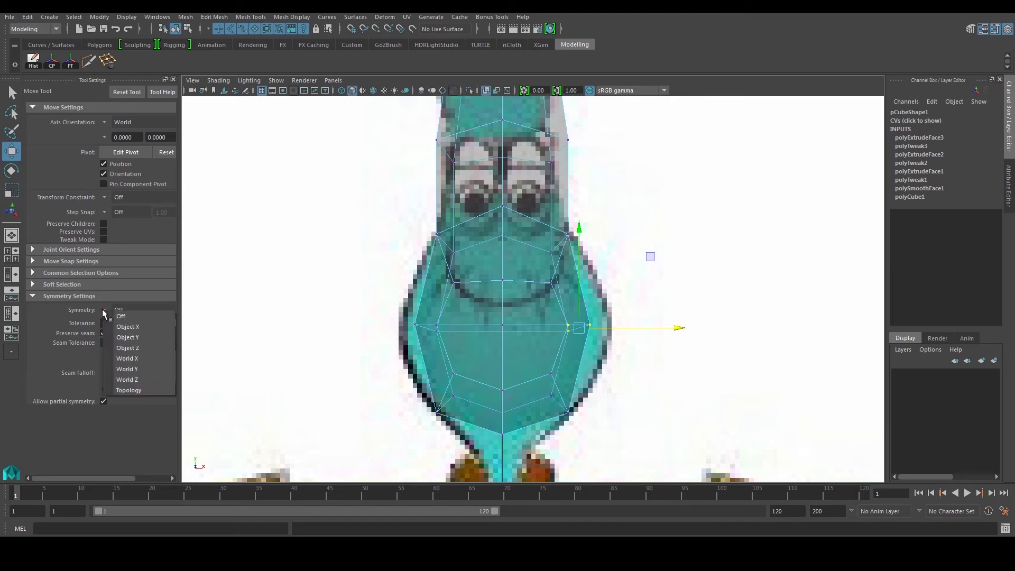
click(135, 332)
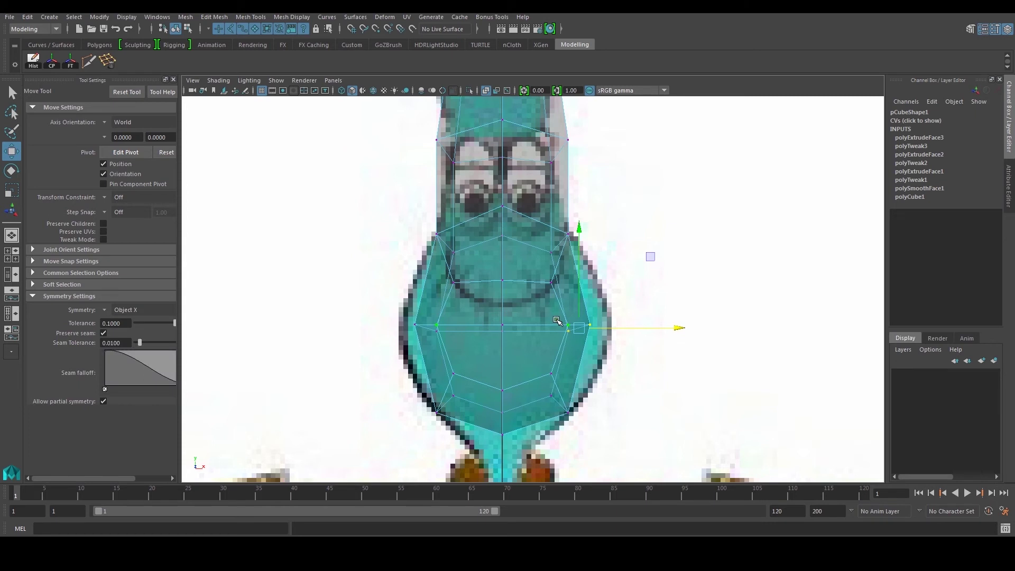
Reselect the side vertices at the head's widest point with symmetry active
key(F8)
right_drag(563, 306, 532, 294)
drag(556, 307, 606, 337)
Examine the mesh and both reference planes in perspective to check the X axis used for symmetry
key(space)
key(space)
alt+drag(566, 294, 386, 280)
scroll(563, 344, up, 4)
alt+drag(541, 346, 510, 361)
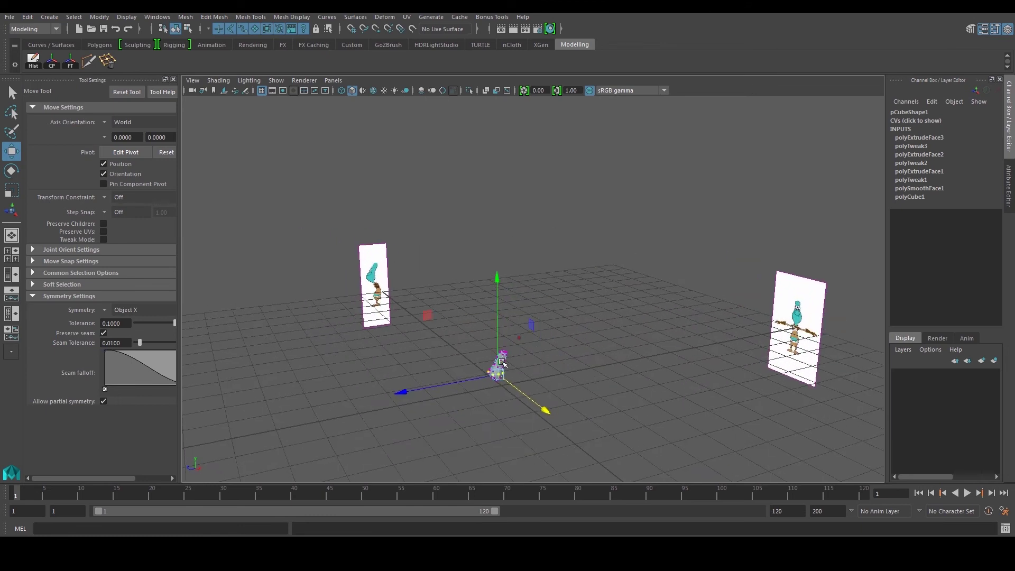
alt+drag(403, 398, 363, 401)
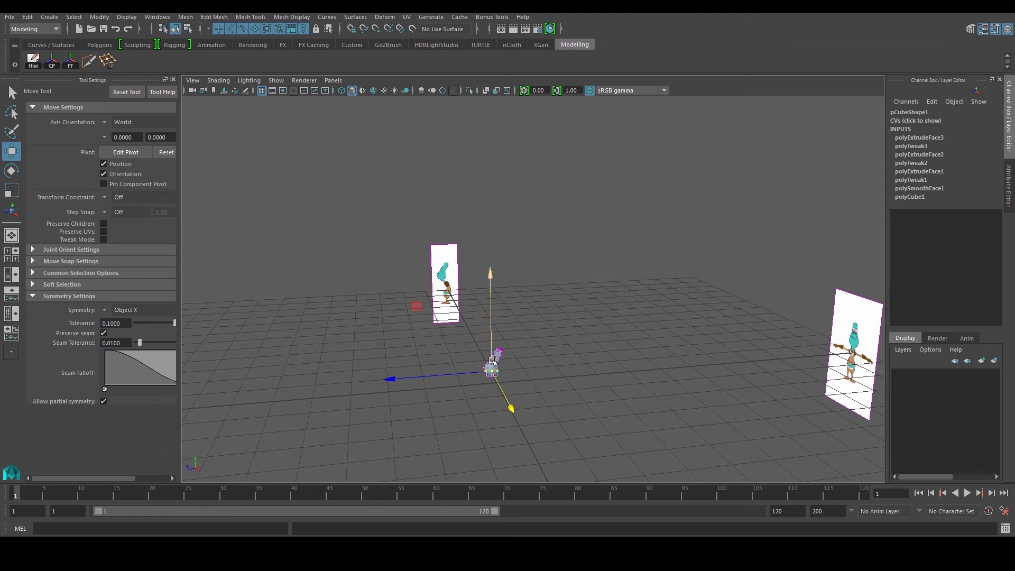
alt+drag(494, 363, 546, 390)
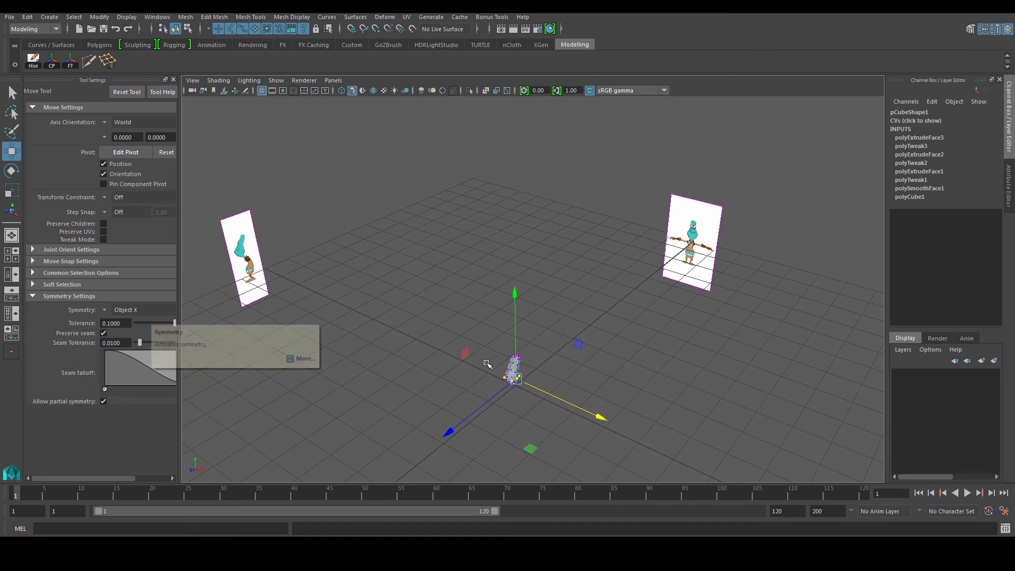
key(space)
key(space)
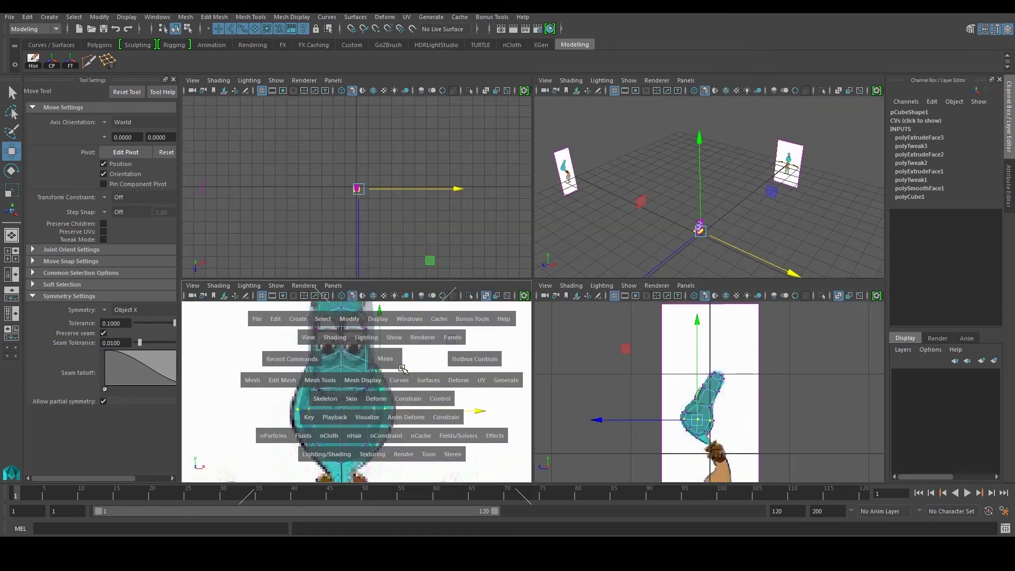
Move the widest side vertices and the lower side vertices outward to the front-view outline
scroll(597, 381, up, 2)
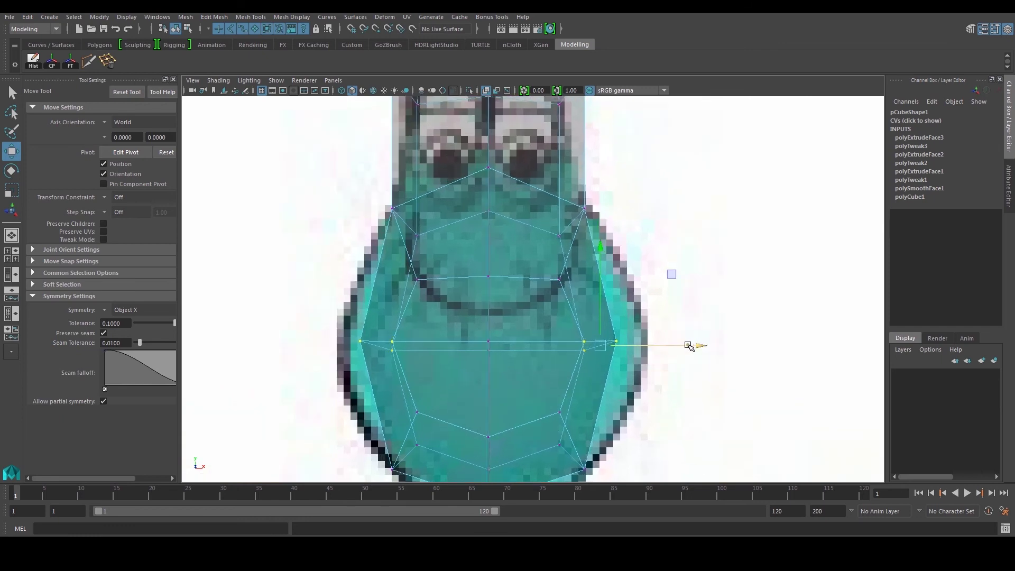
drag(699, 346, 726, 346)
alt+middle_drag(726, 346, 723, 292)
drag(541, 339, 586, 423)
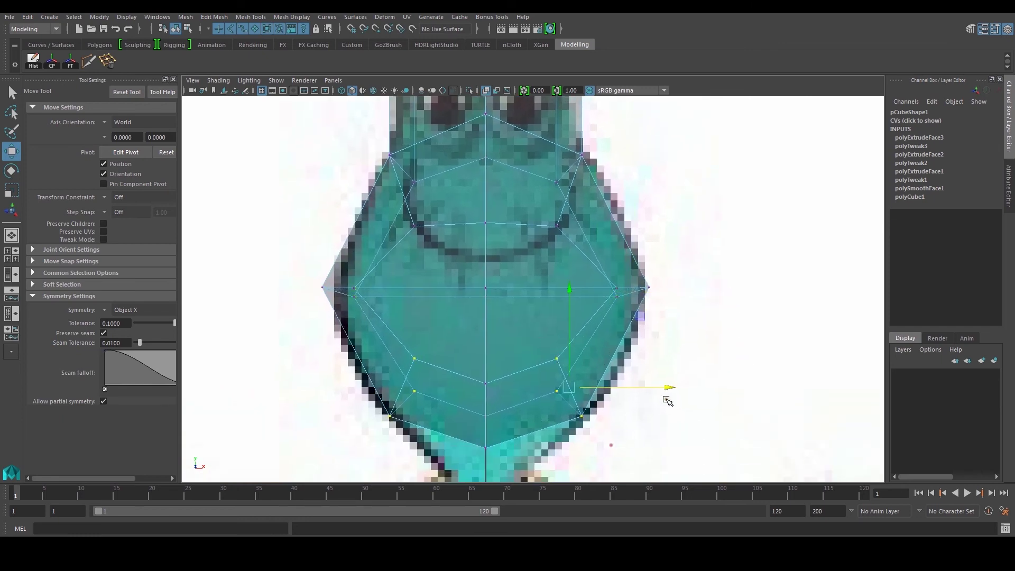
drag(670, 389, 682, 389)
Widen the upper cheek vertices slightly and pull the eye-level side vertices inward to match the front outline
alt+middle_drag(579, 152, 568, 283)
drag(543, 274, 638, 300)
alt+middle_drag(583, 227, 576, 328)
drag(544, 234, 614, 249)
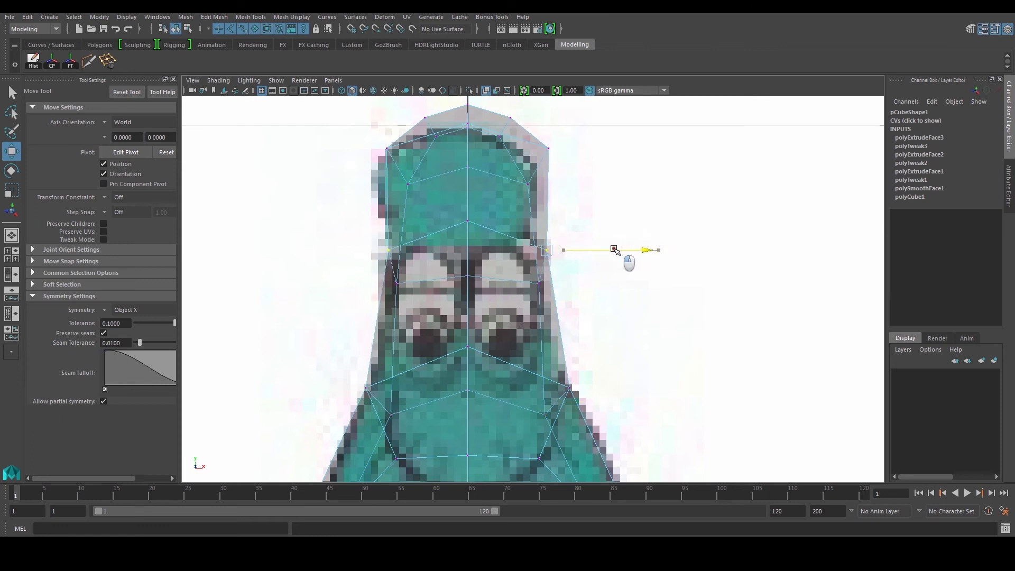
Switch to face editing and select the bottom faces of the head, just above the neck
key(space)
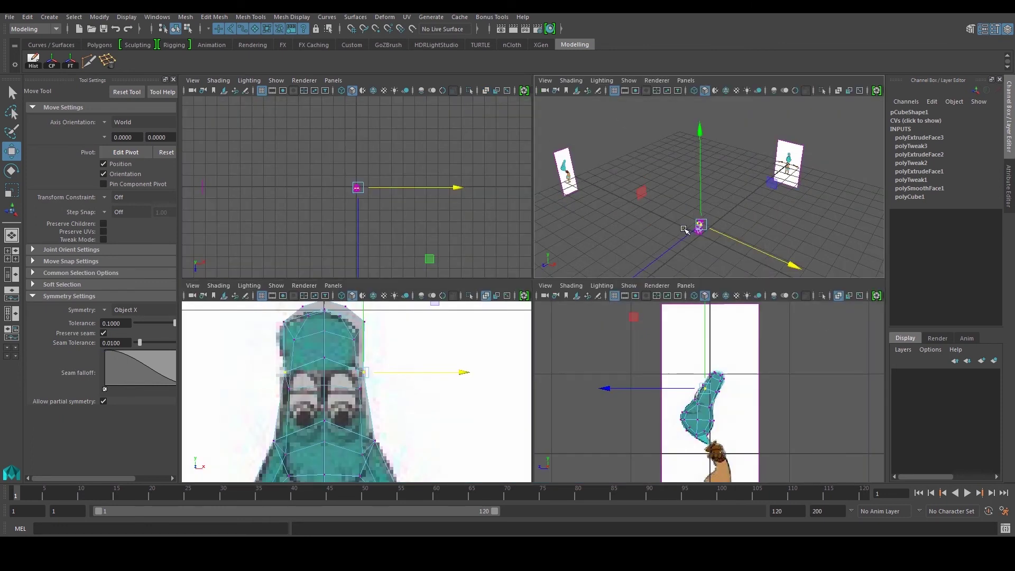
key(space)
key(f)
alt+drag(611, 256, 540, 326)
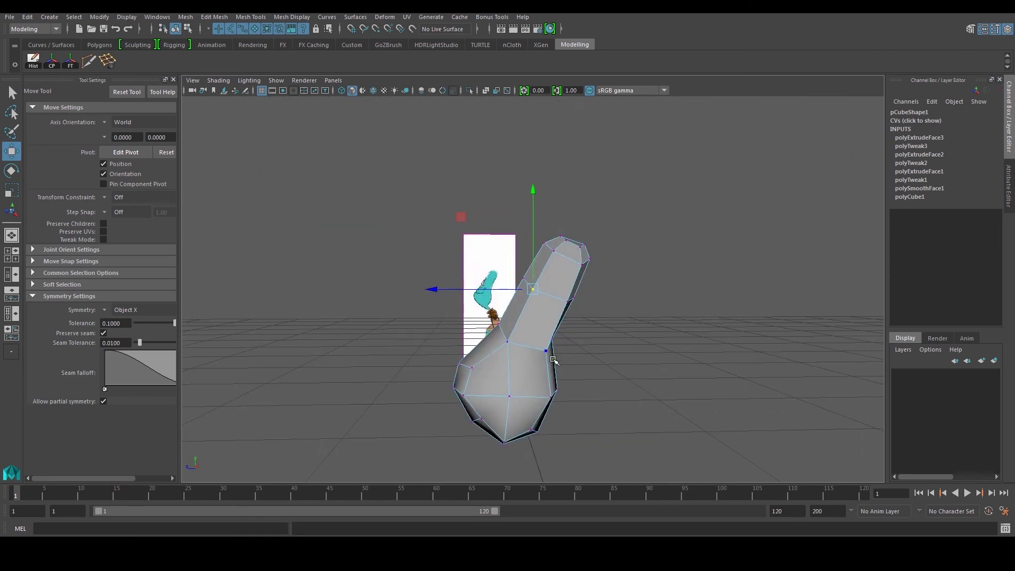
key(space)
key(space)
key(f)
alt+middle_drag(534, 372, 487, 216)
right_drag(457, 241, 462, 270)
scroll(453, 310, up, 3)
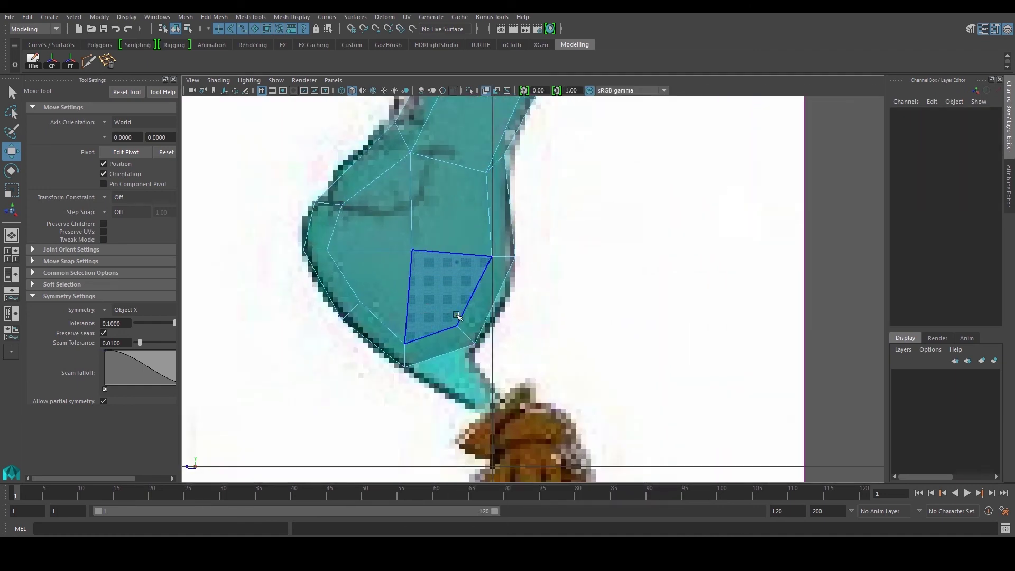
scroll(438, 344, down, 2)
click(438, 345)
key(space)
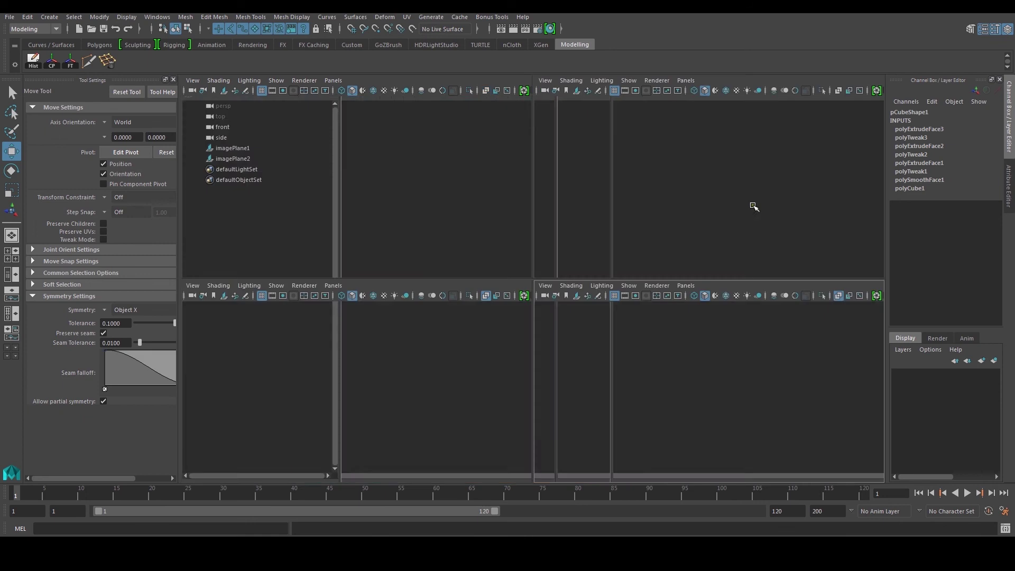
alt+drag(719, 229, 691, 186)
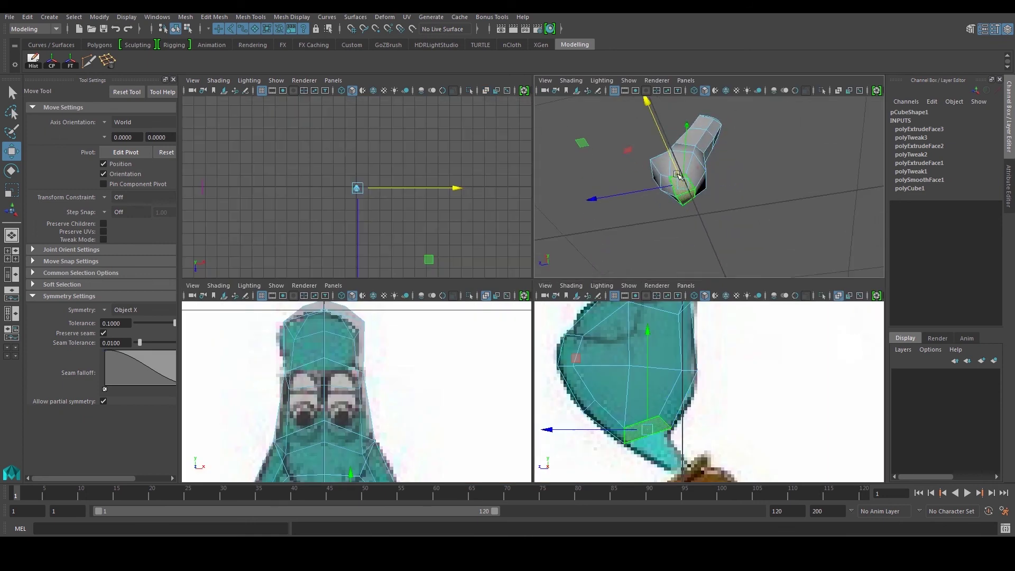
Extrude the bottom faces down to the neck and rotate them to follow the side-view reference
key(space)
shift+right_drag(453, 340, 409, 364)
key(w)
drag(409, 364, 462, 381)
key(r)
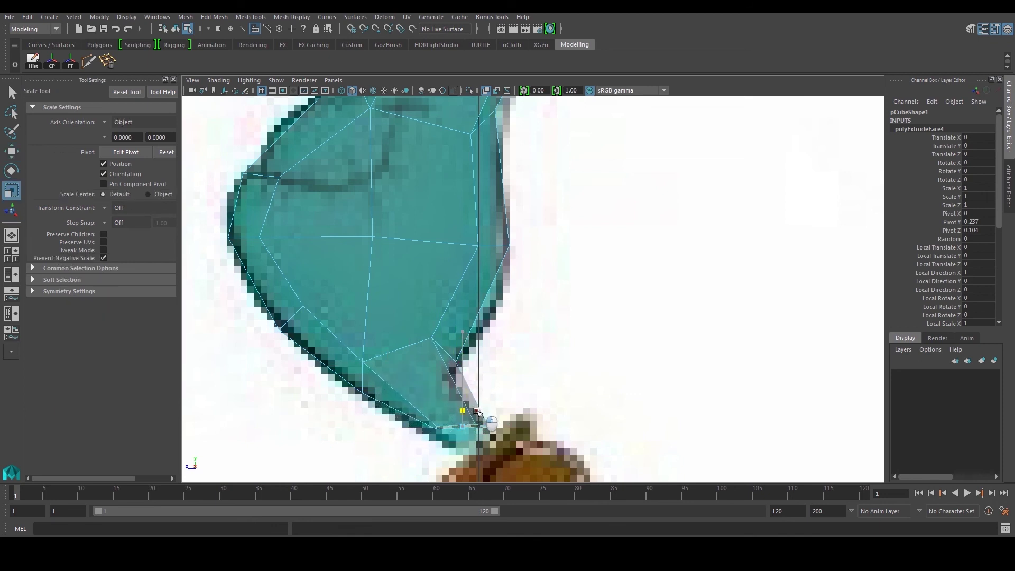
key(e)
drag(492, 340, 470, 412)
key(w)
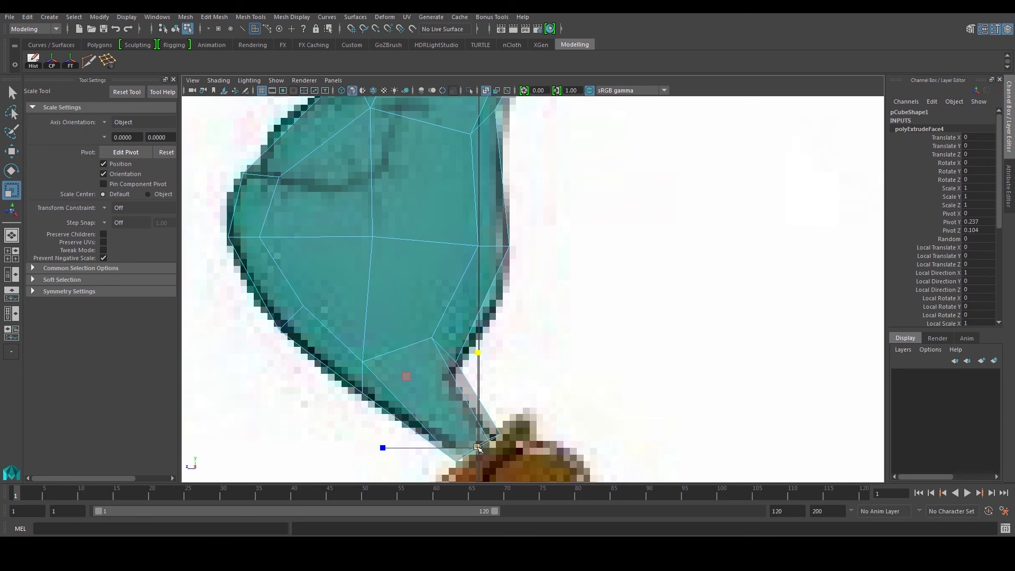
key(space)
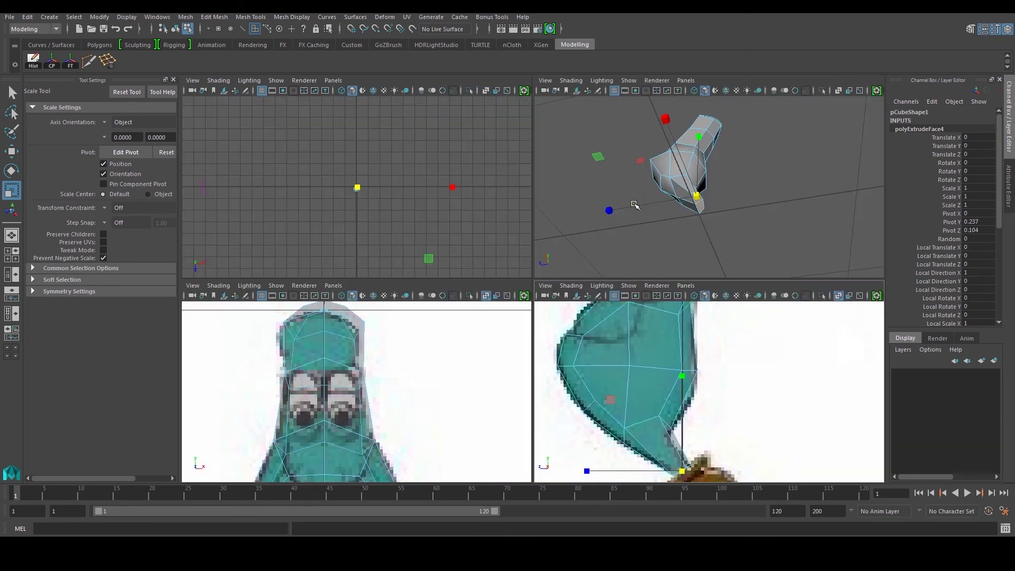
Switch to edge editing and raise an edge on the underside of the head where the neck extrusion begins
key(space)
alt+drag(618, 227, 464, 336)
right_click(457, 277)
right_drag(453, 273, 457, 249)
click(481, 344)
alt+drag(479, 345, 508, 348)
key(w)
mouse_move(502, 259)
mouse_down()
mouse_move(502, 236)
mouse_move(505, 245)
mouse_up()
Switch to vertex editing and move the neck's lower corner vertices outward along Z
alt+drag(476, 303, 521, 289)
alt+drag(465, 342, 457, 288)
right_drag(471, 340, 423, 280)
click(463, 348)
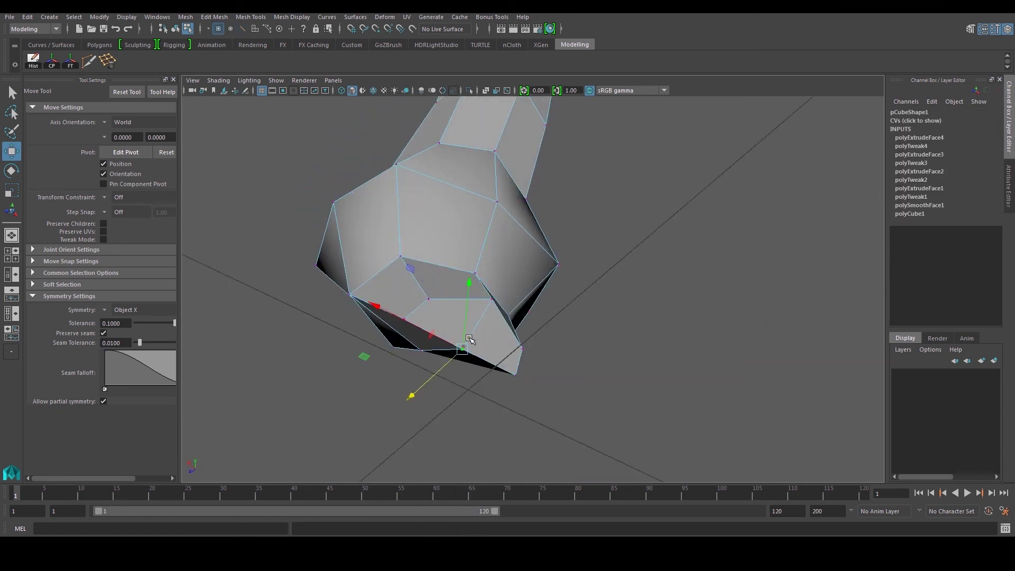
drag(436, 379, 430, 406)
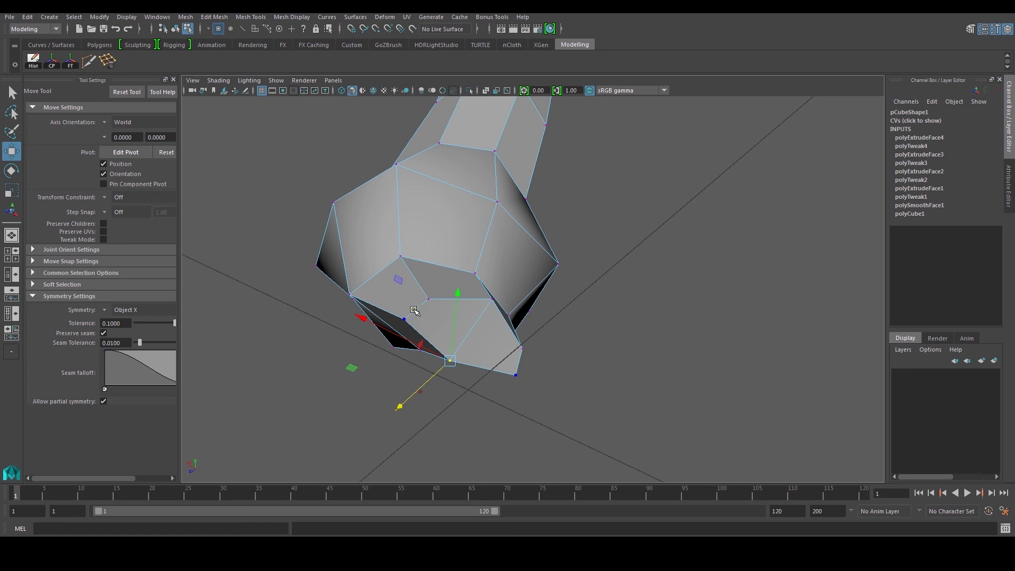
Pull the side vertices at the junction of head and neck inward along X
click(404, 318)
drag(345, 289, 607, 312)
click(638, 297)
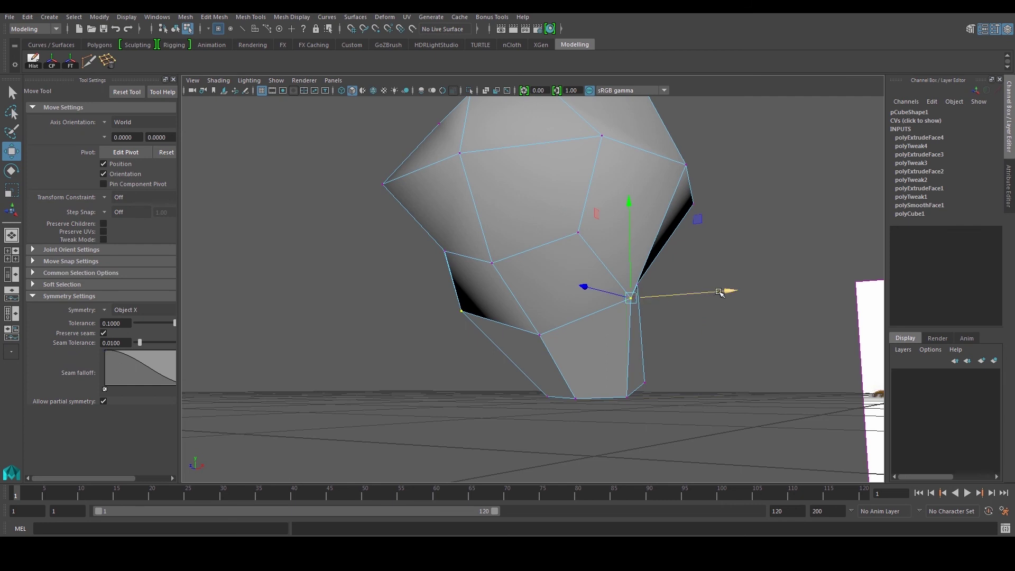
drag(733, 297, 719, 302)
Adjust the side vertices above the neck horizontally in the front view to follow the reference outline
key(space)
key(space)
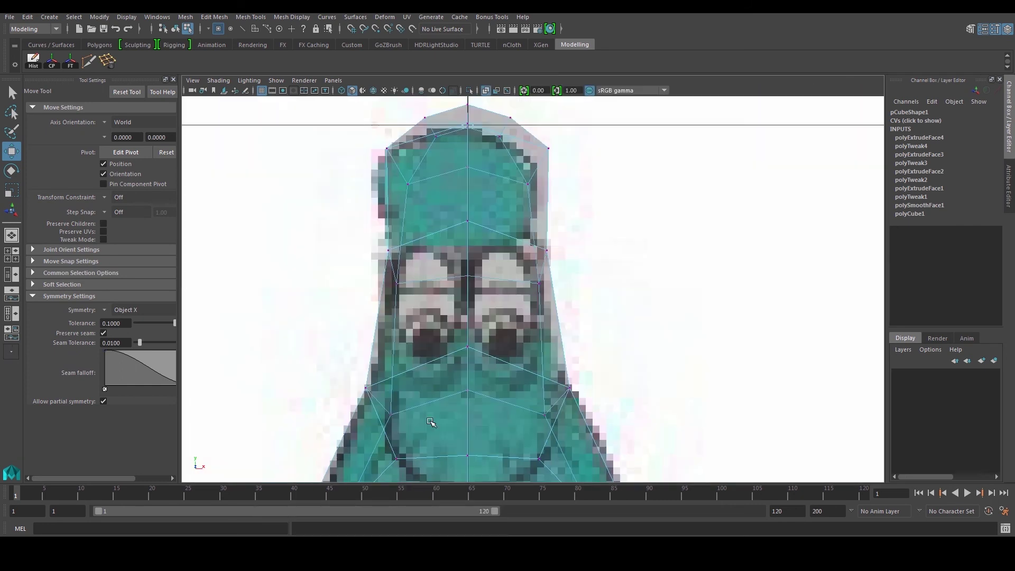
key(f)
mouse_move(634, 289)
mouse_down()
mouse_move(607, 291)
mouse_move(627, 288)
mouse_up()
alt+middle_drag(602, 251, 592, 286)
drag(617, 322, 599, 323)
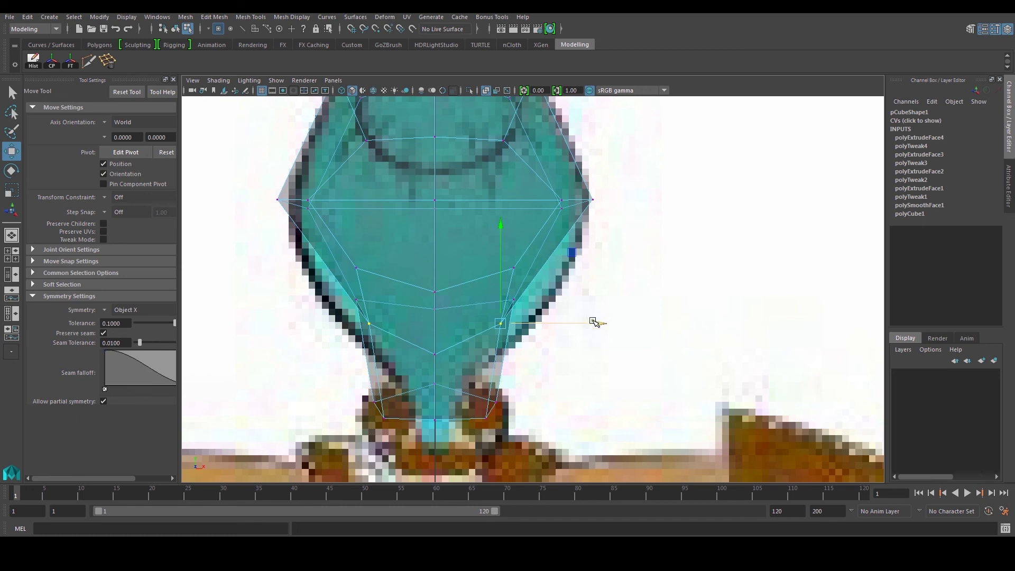
drag(600, 322, 611, 322)
Return to object mode in the perspective view and duplicate the head mesh
key(space)
key(space)
alt+drag(673, 198, 608, 275)
scroll(601, 240, down, 3)
scroll(555, 240, down, 5)
scroll(569, 274, up, 3)
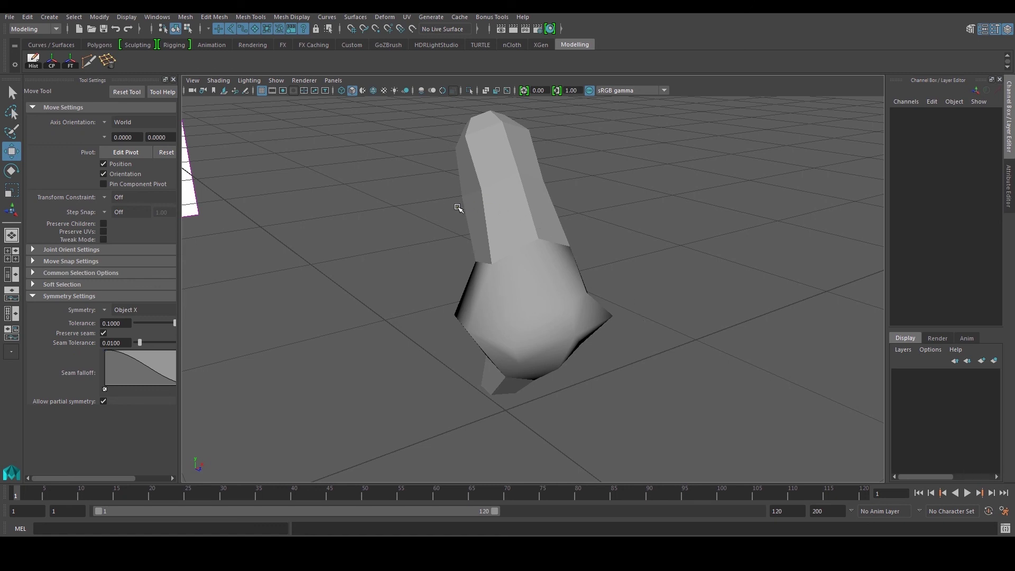
click(488, 200)
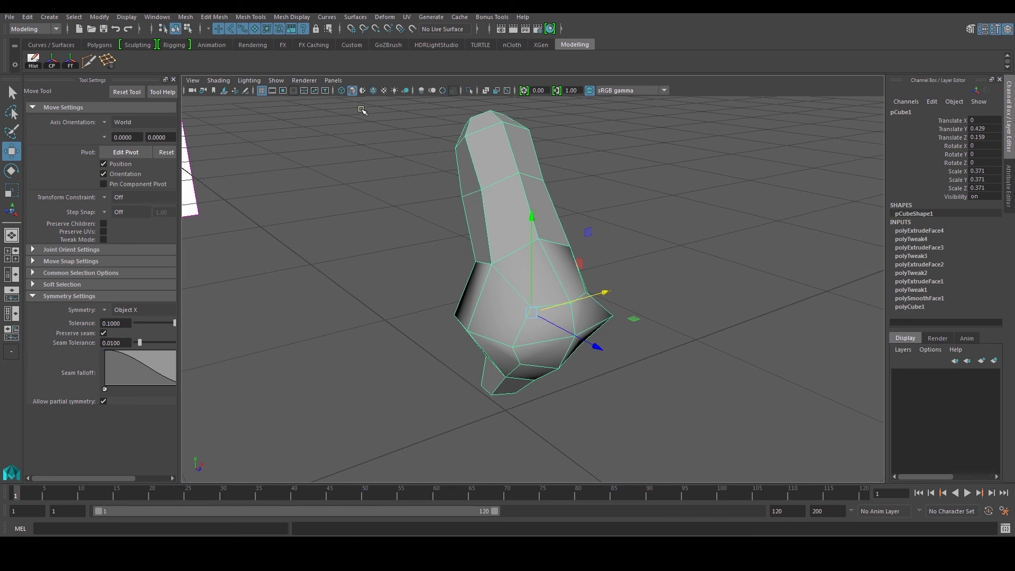
key(ctrl+d)
Move the duplicate head along X beside the original and repeat the duplication with the same offset, placing the third head at X 1.063
scroll(576, 273, down, 4)
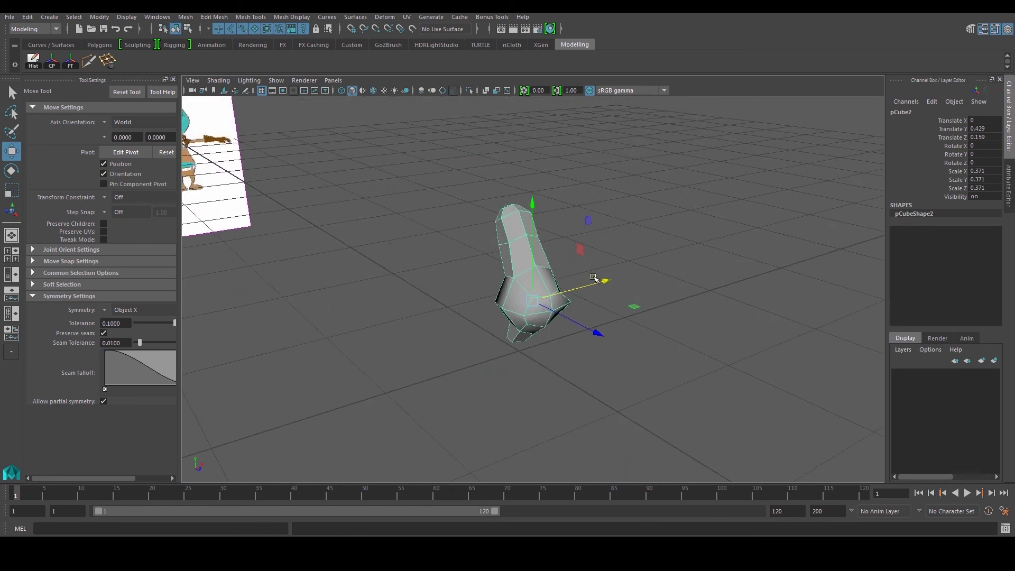
alt+drag(617, 295, 588, 291)
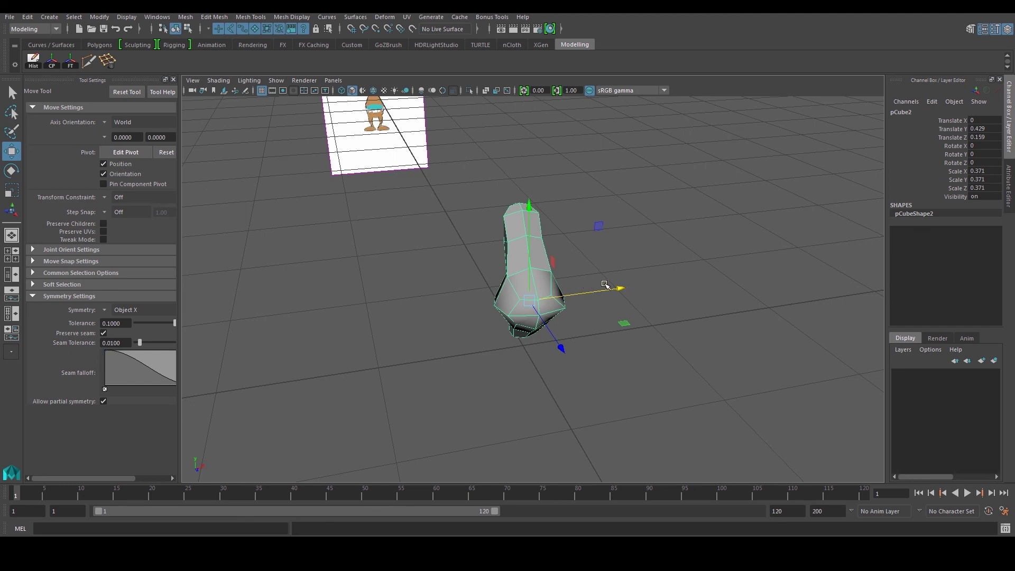
drag(618, 288, 688, 280)
key(shift+d)
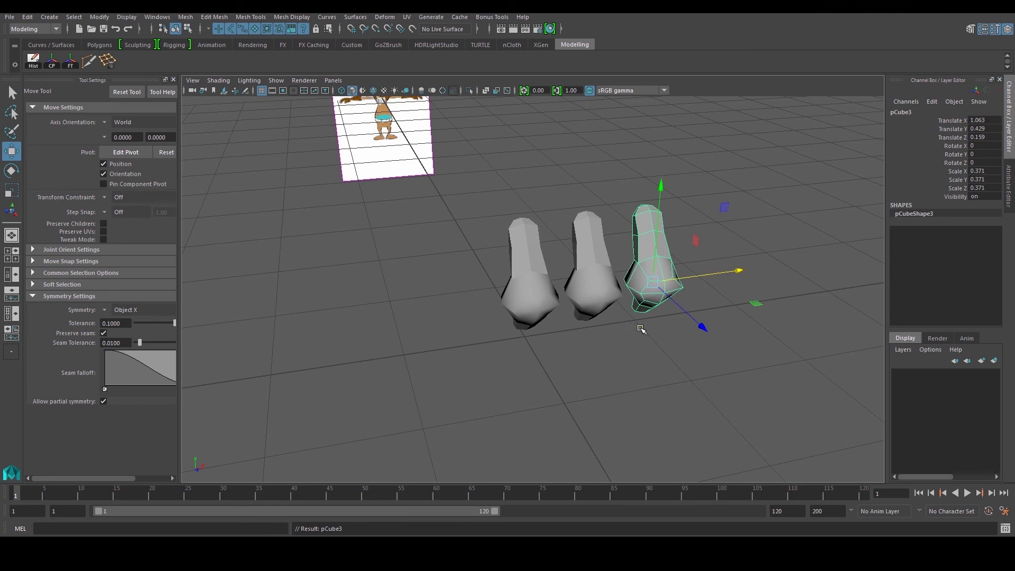